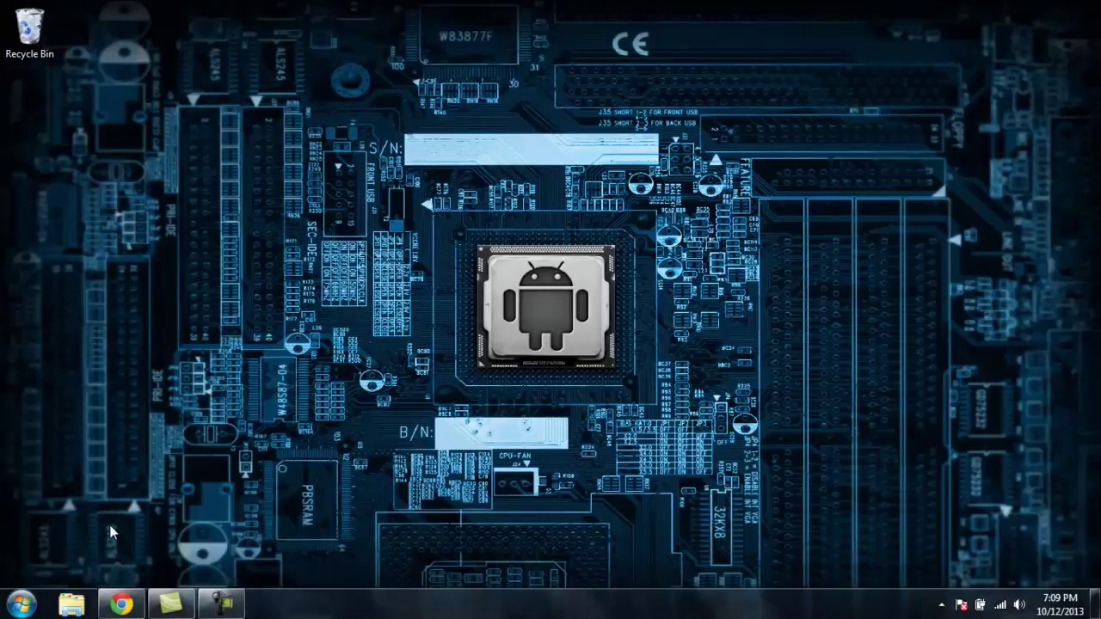
Step: Switch to Chrome, accept the SDK terms on the Android Developers page and download Android Studio v0.2.x for Windows
left_click(121, 605)
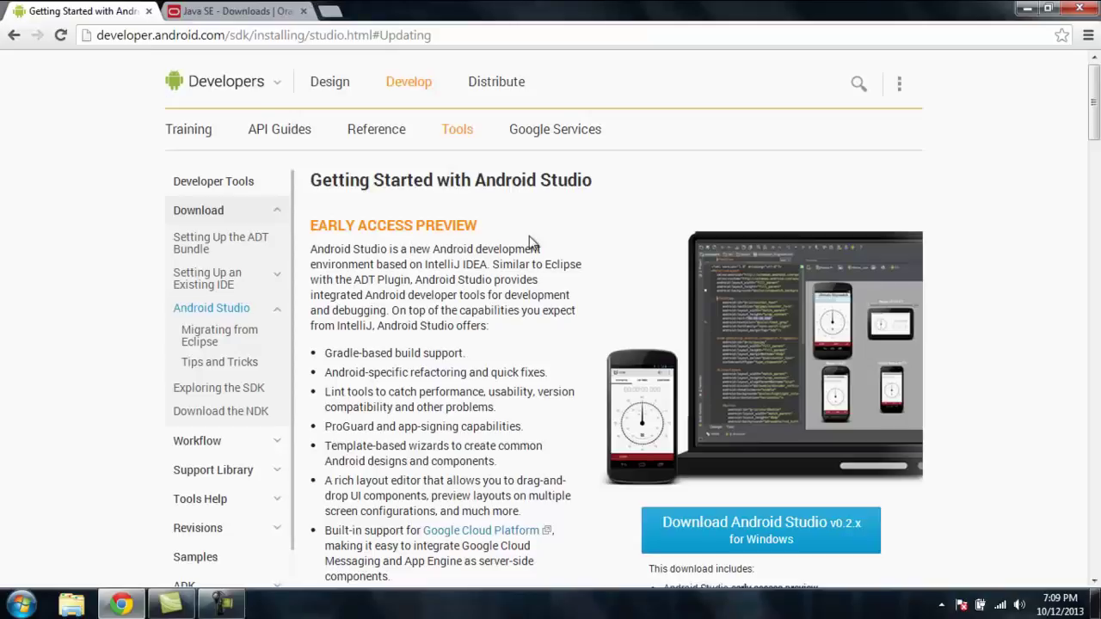
scroll(529, 241, "down", 2)
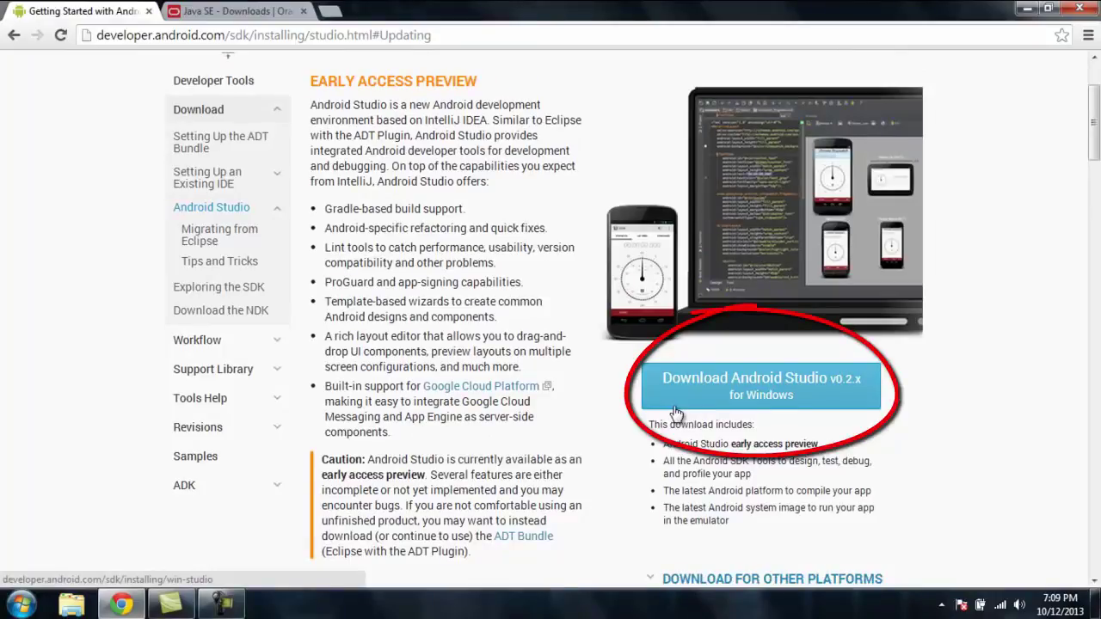
left_click(796, 404)
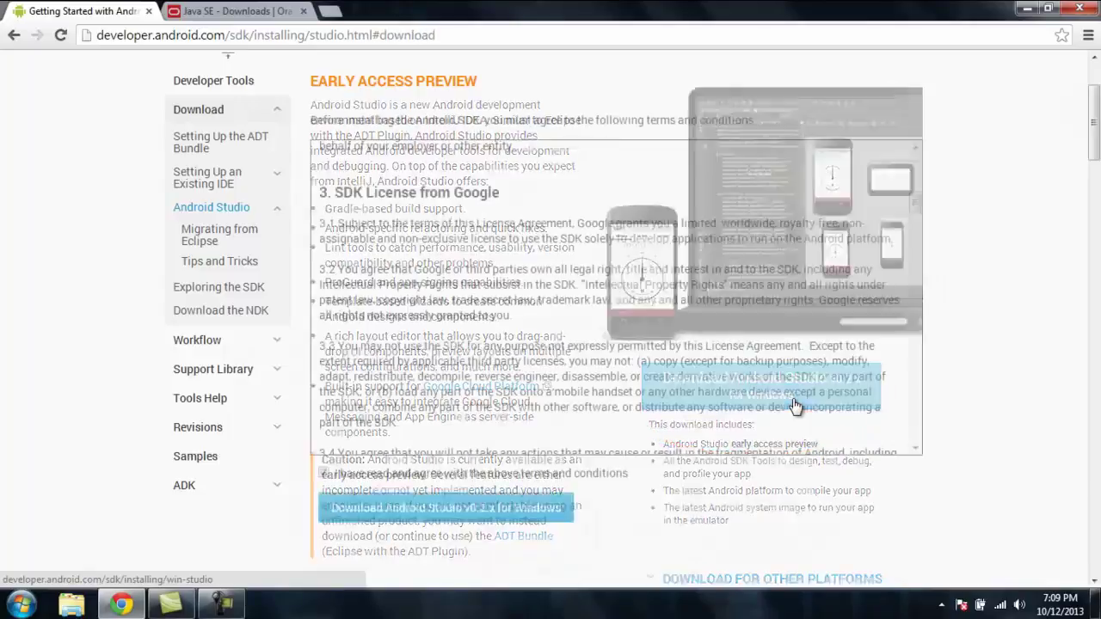
left_click(449, 476)
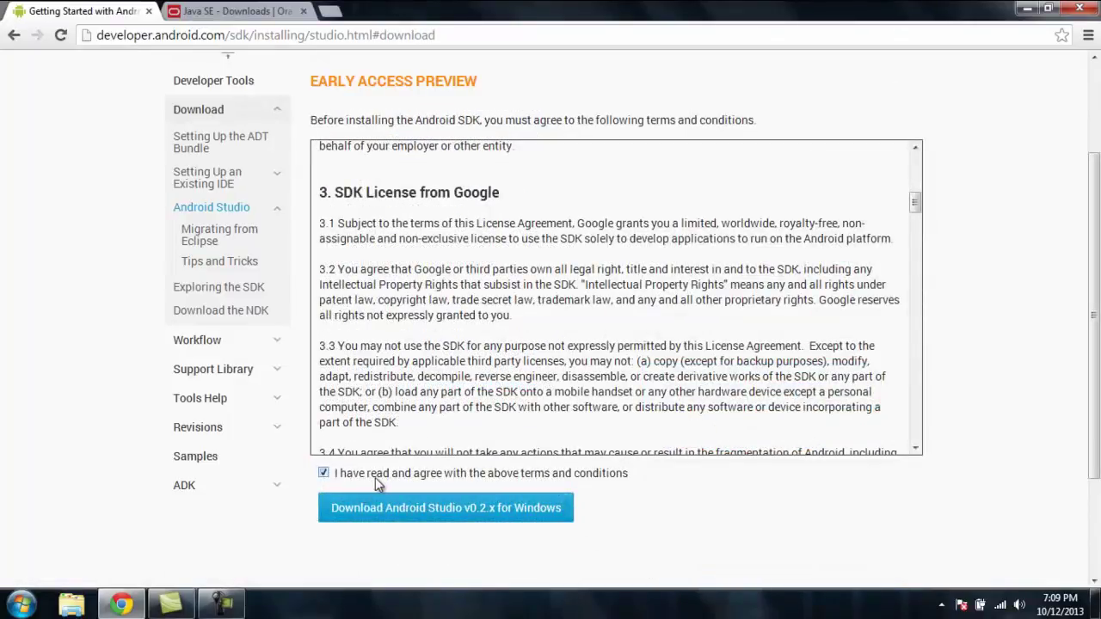
left_click(411, 507)
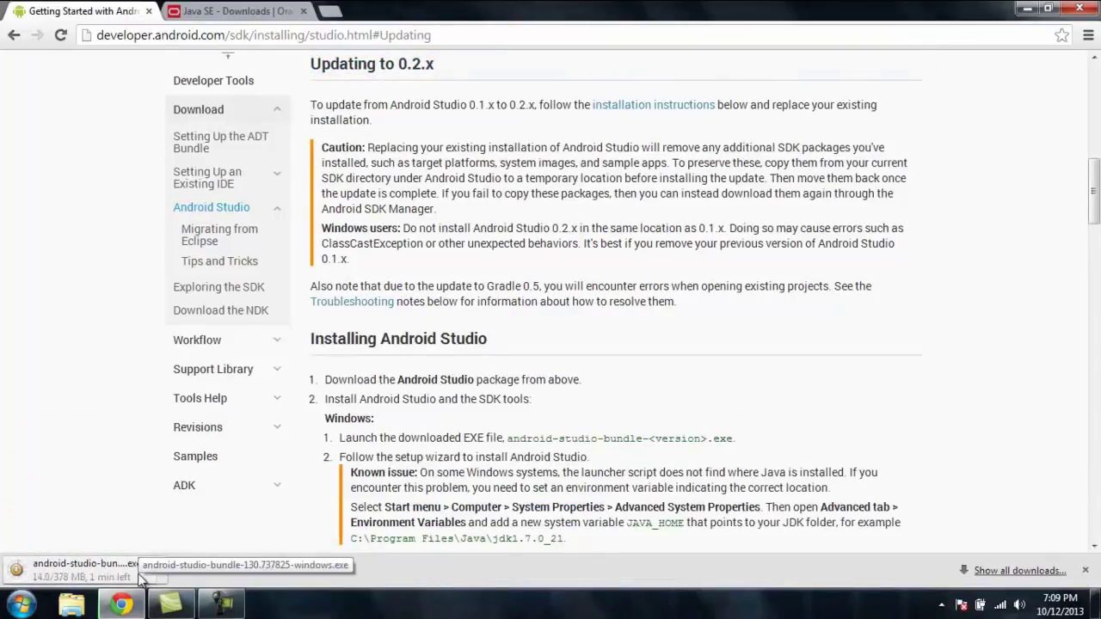
Step: Go to Oracle's Java SE Downloads page and open the Java Platform (JDK) 7u40 download page
left_click(186, 17)
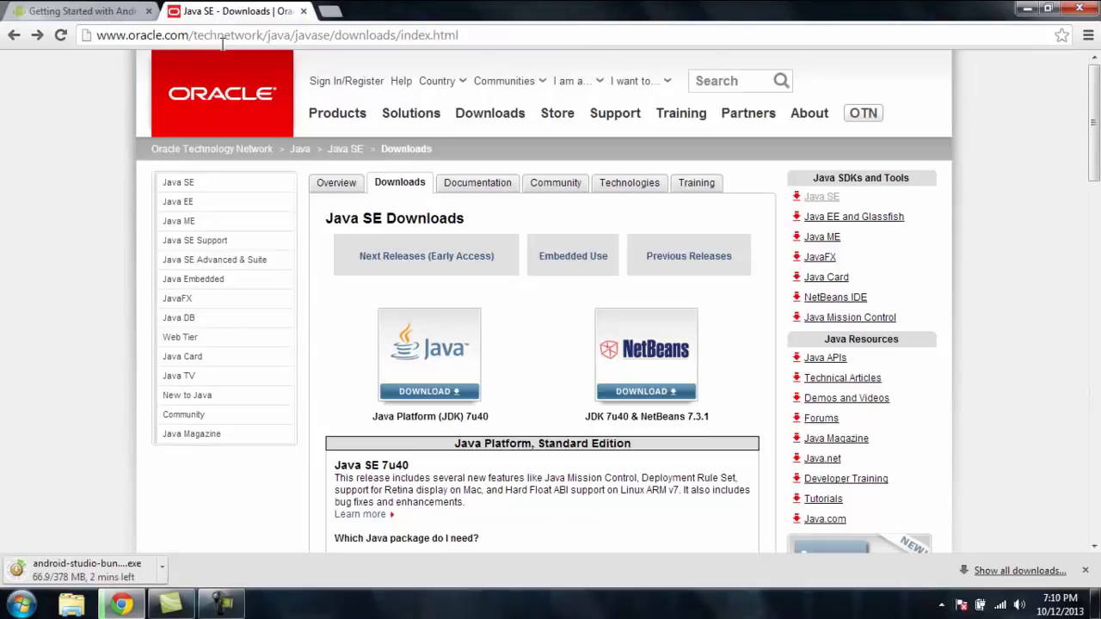
scroll(312, 252, "down", 1)
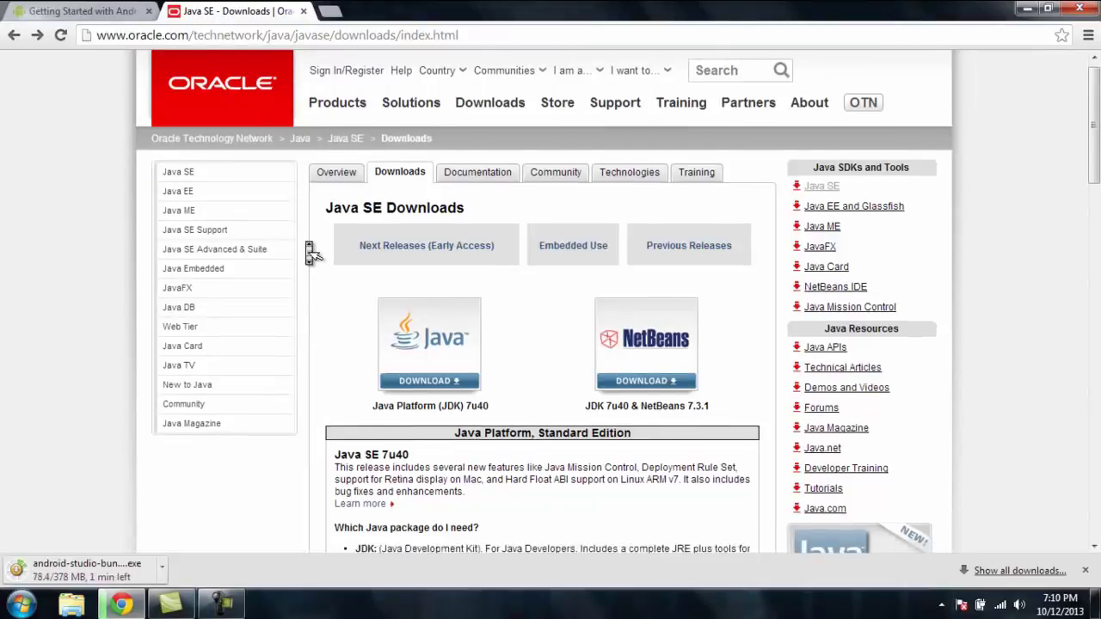
scroll(309, 249, "down", 1)
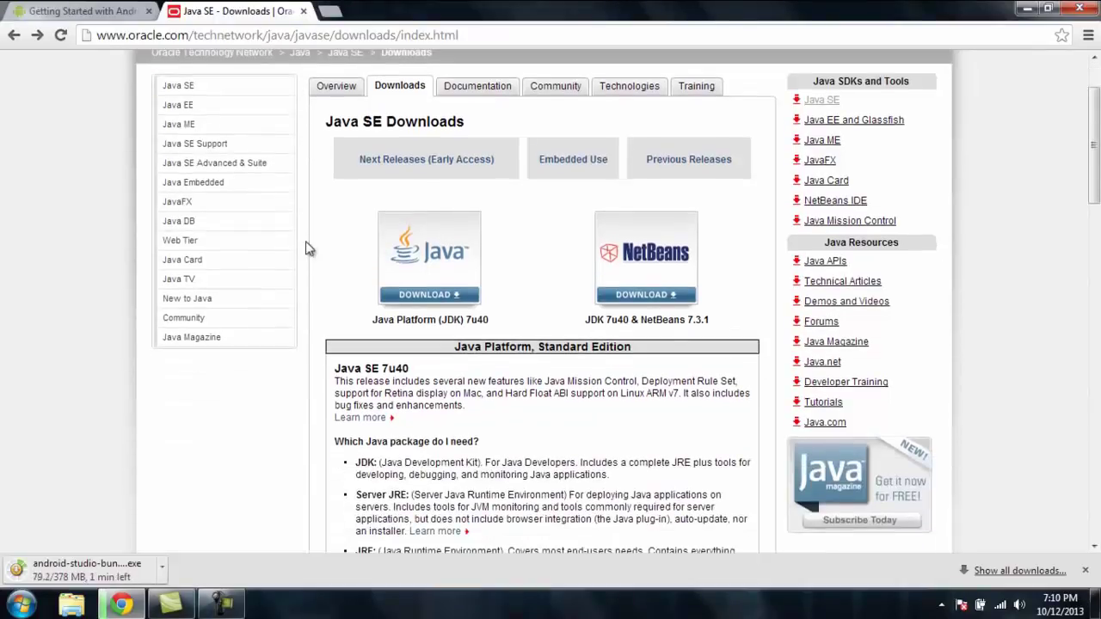
left_click(396, 298)
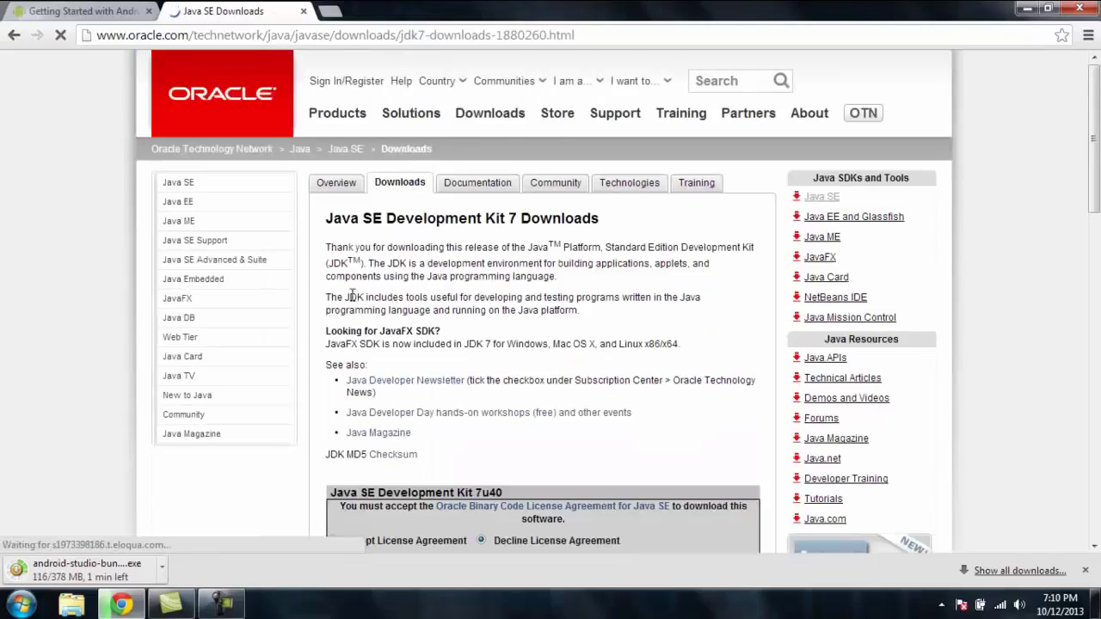
Step: Accept the Java SE license agreement and download the Windows x86 JDK installer, jdk-7u40-windows-i586.exe
scroll(324, 301, "down", 1)
scroll(325, 303, "down", 2)
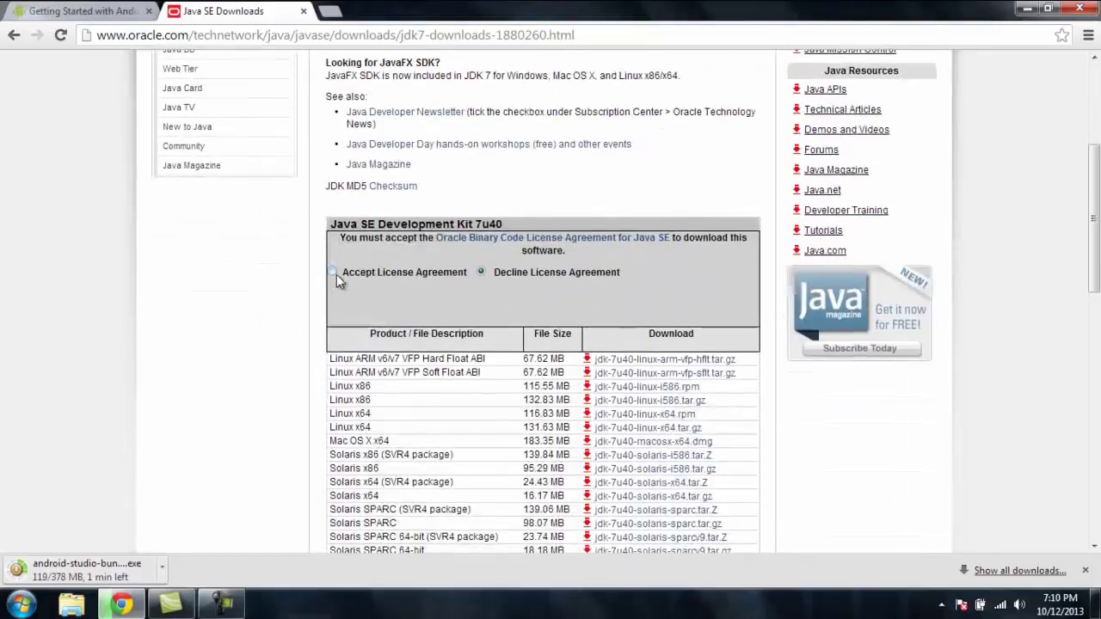
left_click(334, 272)
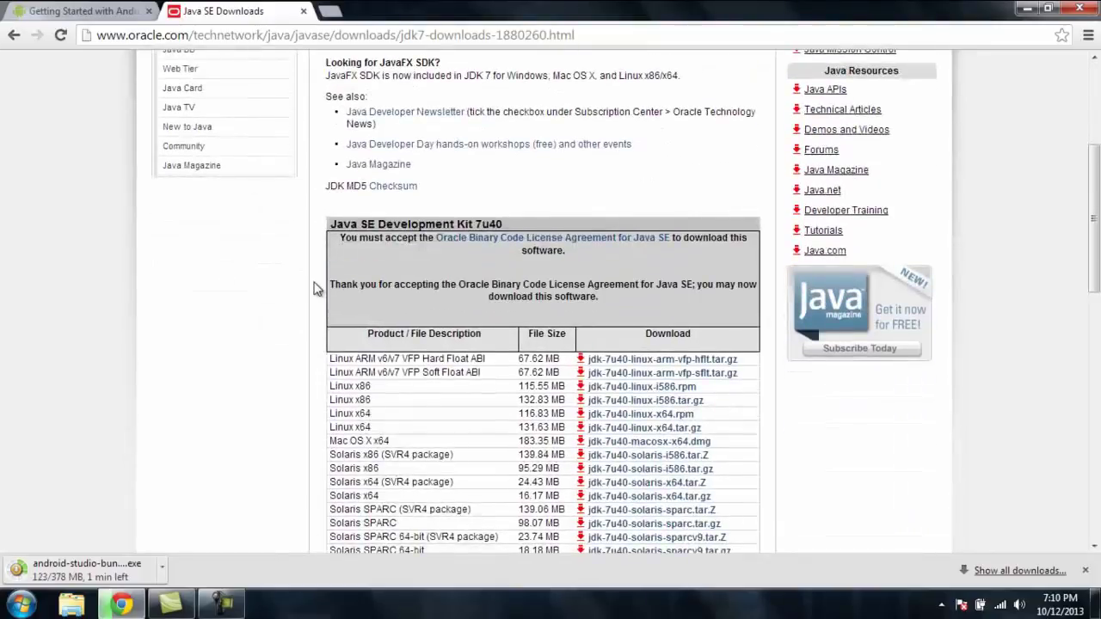
scroll(318, 293, "down", 2)
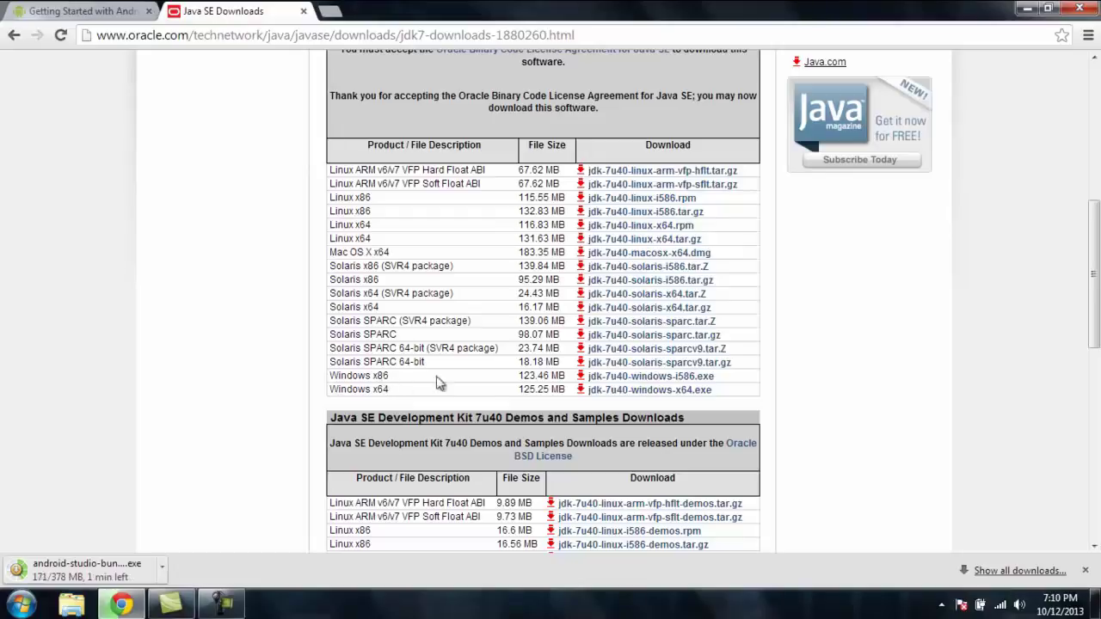
left_click(616, 378)
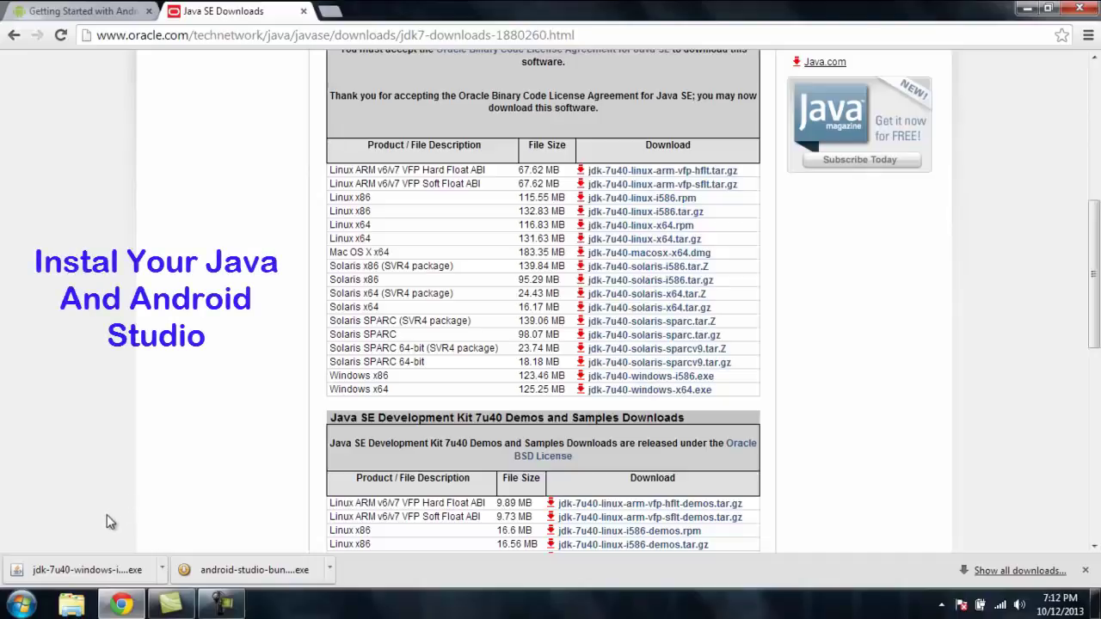
Step: Run the downloaded JDK installer and install Java SE Development Kit 7 Update 40 with the default features and folders
left_click(78, 569)
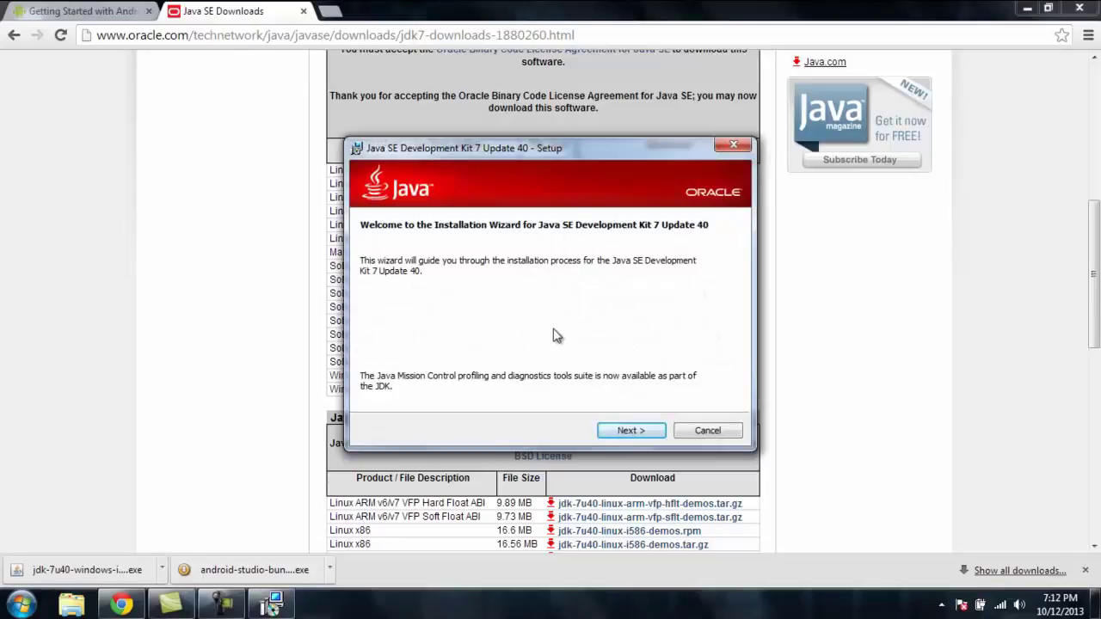
left_click(625, 433)
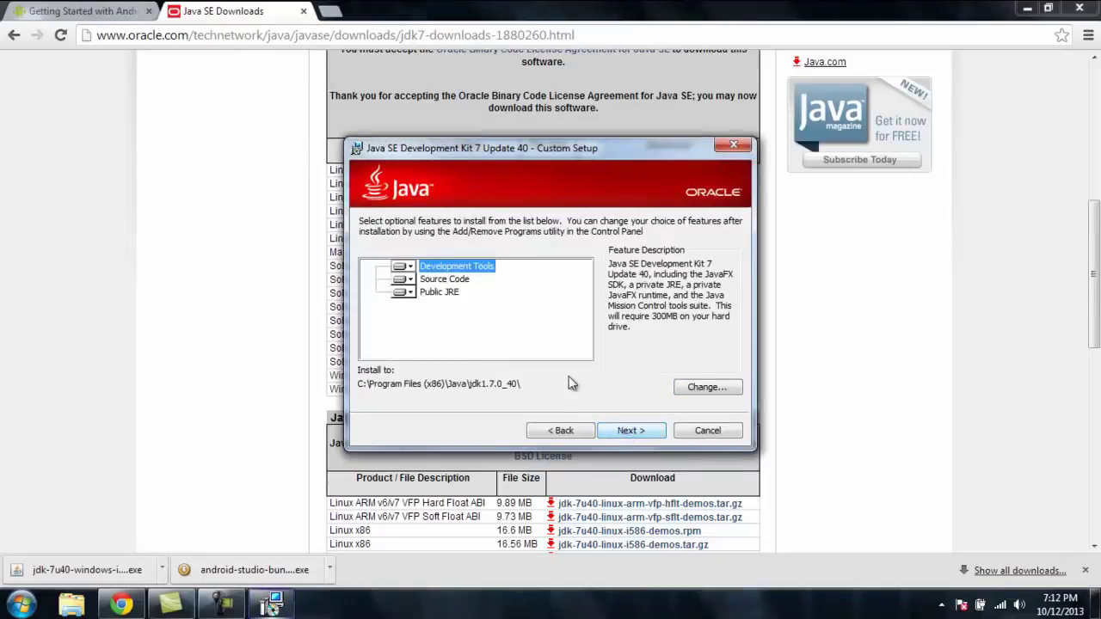
left_click(619, 432)
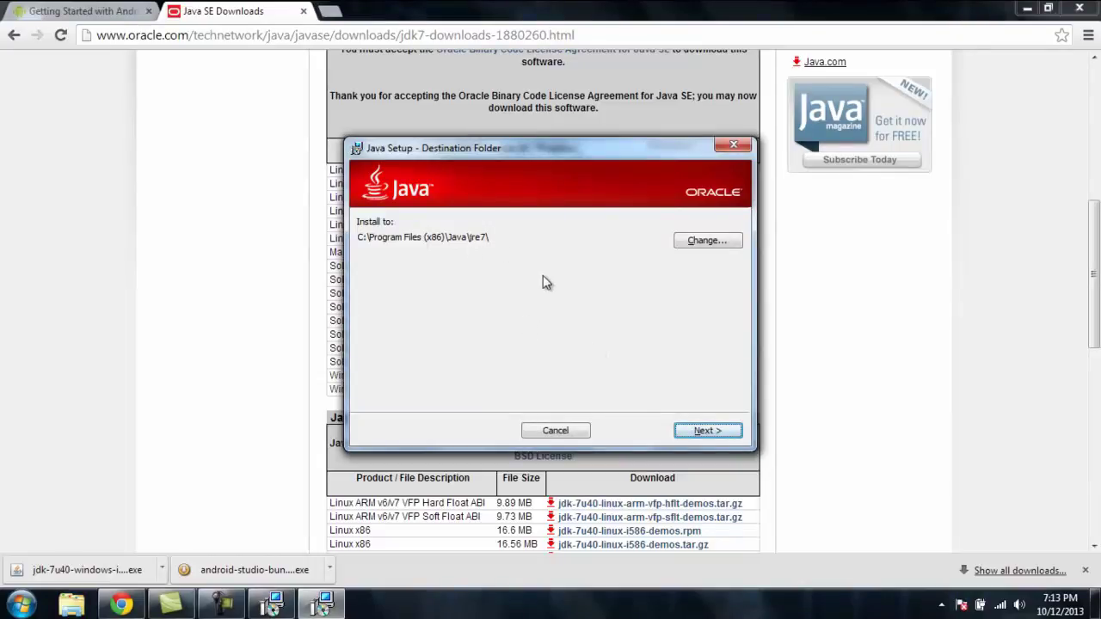
left_click(703, 430)
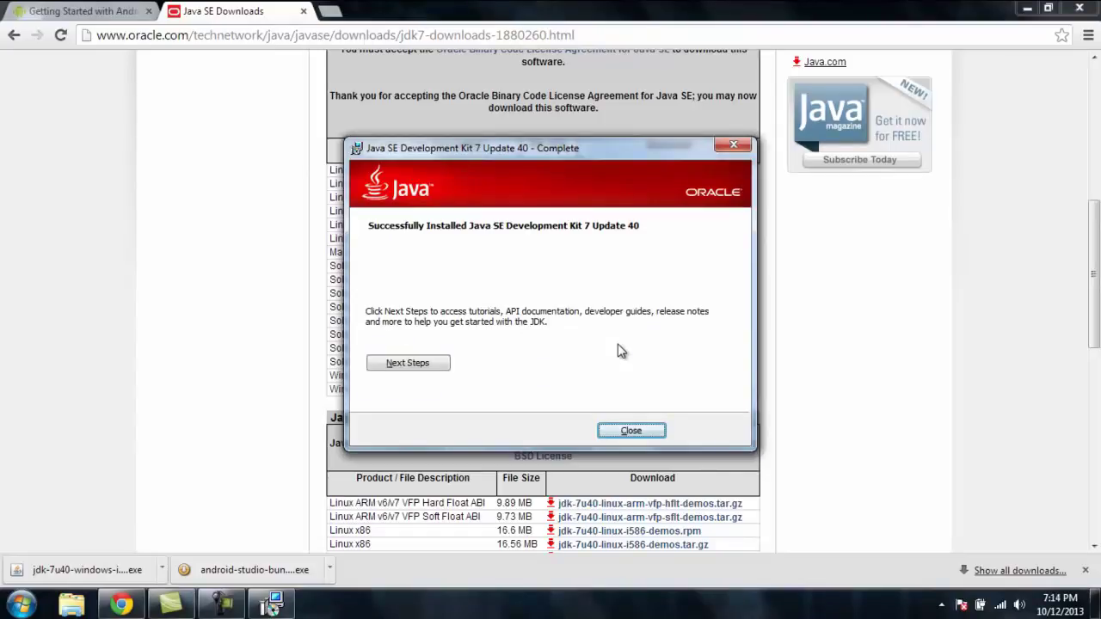
left_click(628, 429)
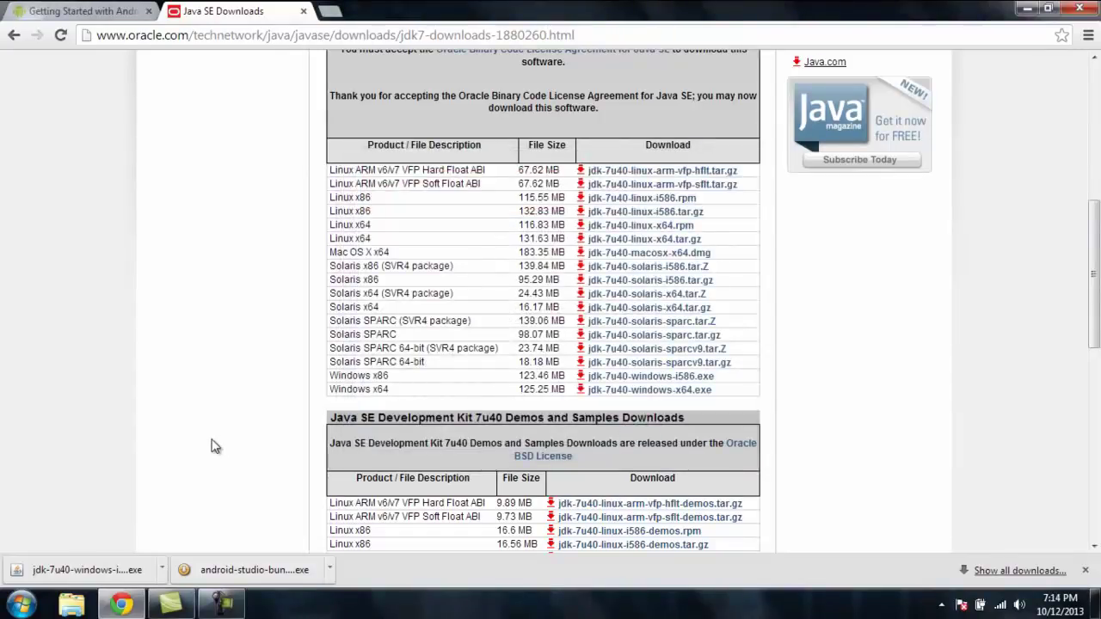
Step: Run the downloaded Android Studio installer and install it just for the current user, keeping the default destination and Start Menu folders
left_click(239, 573)
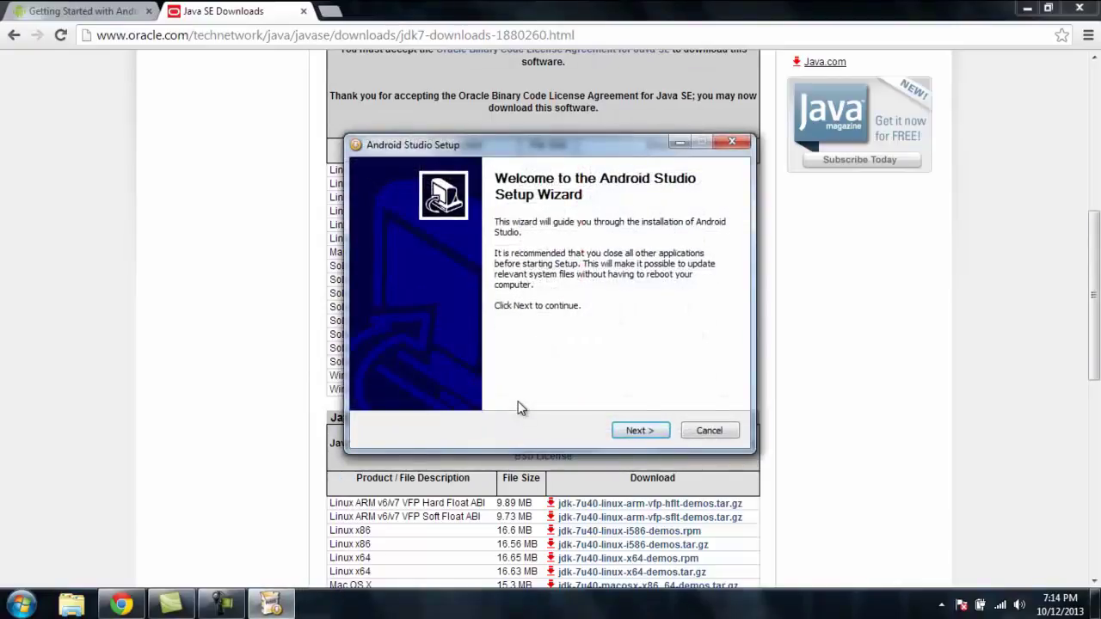
left_click(647, 432)
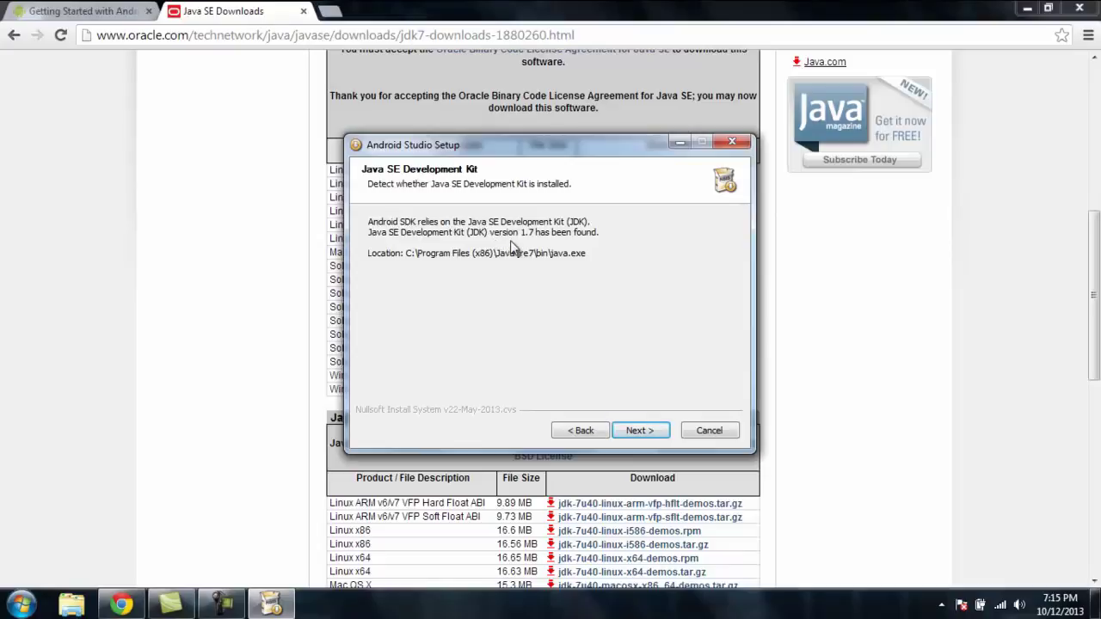
left_click(634, 432)
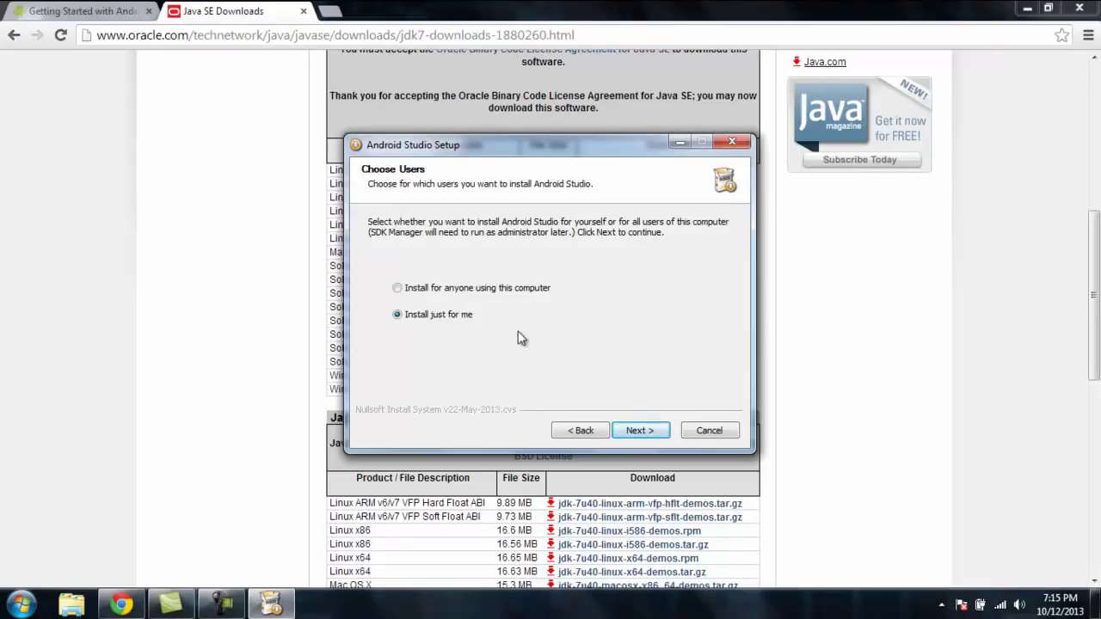
left_click(639, 432)
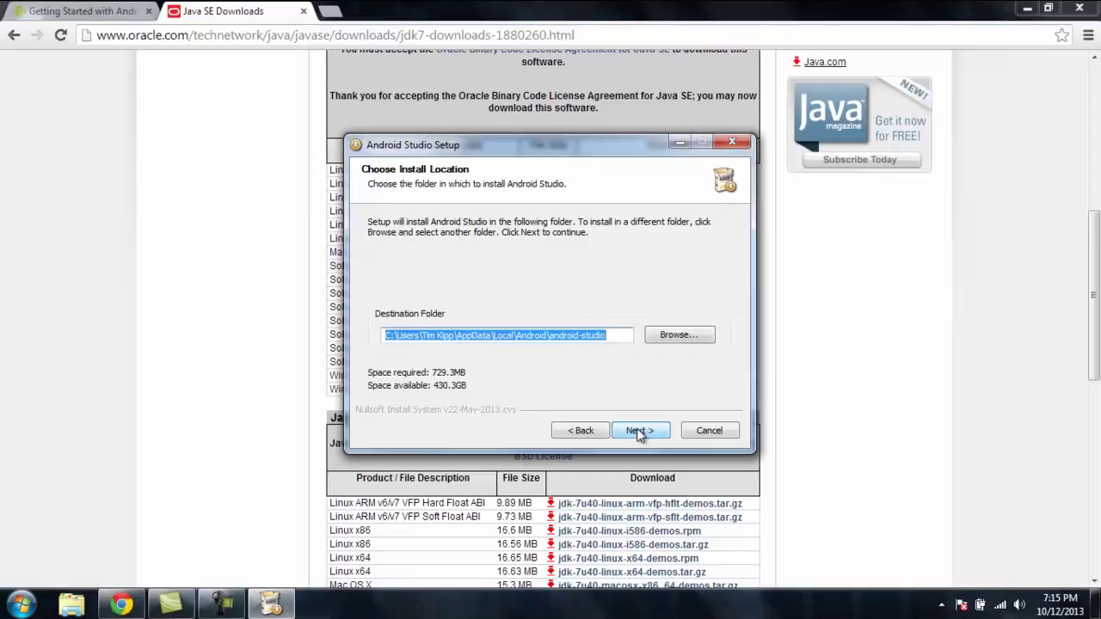
left_click(639, 433)
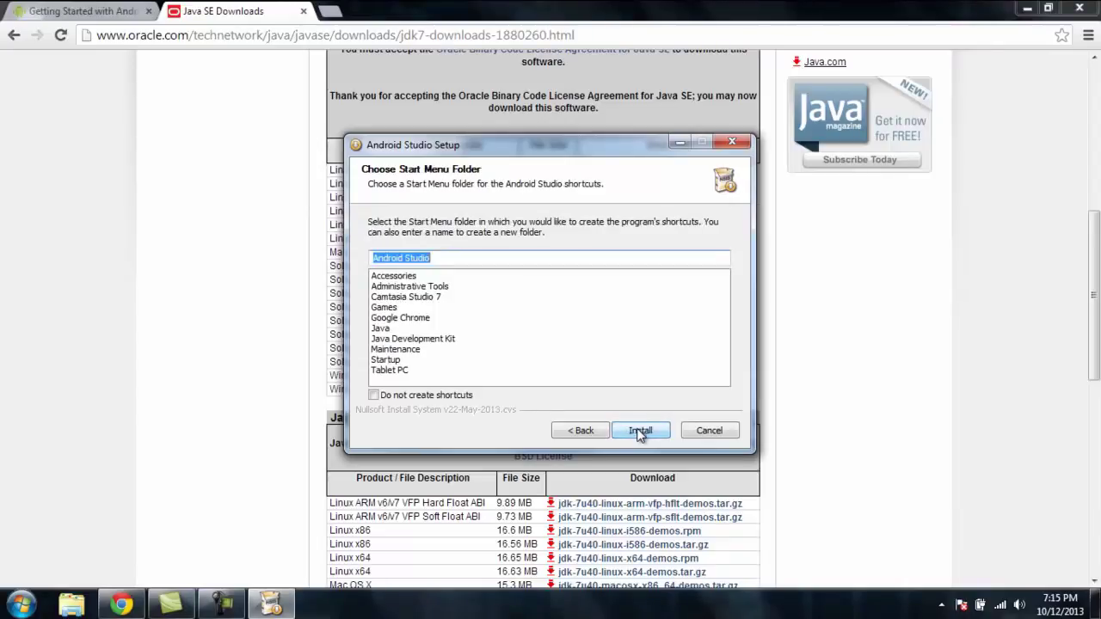
left_click(639, 432)
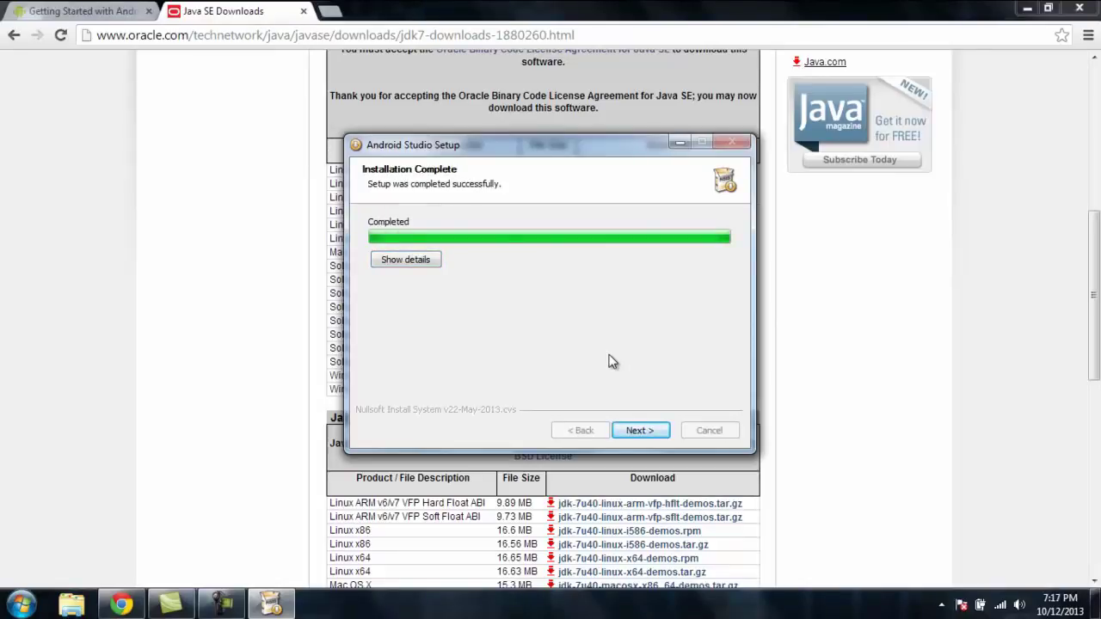
Step: Finish the Android Studio setup with Start Android Studio unchecked and close the browser
left_click(640, 430)
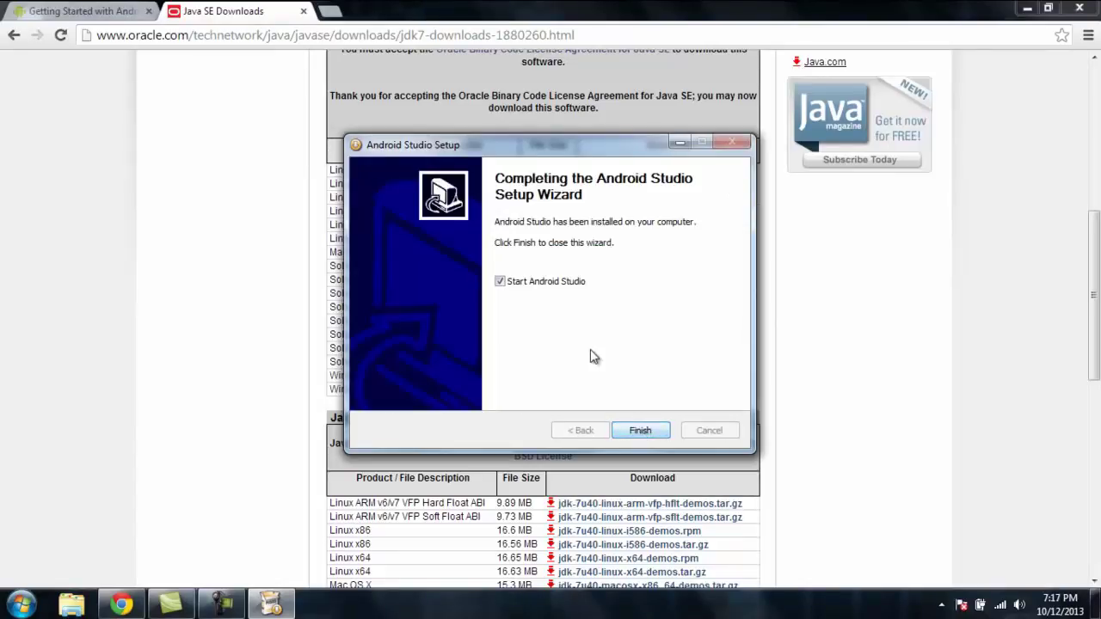
left_click(500, 283)
left_click(639, 431)
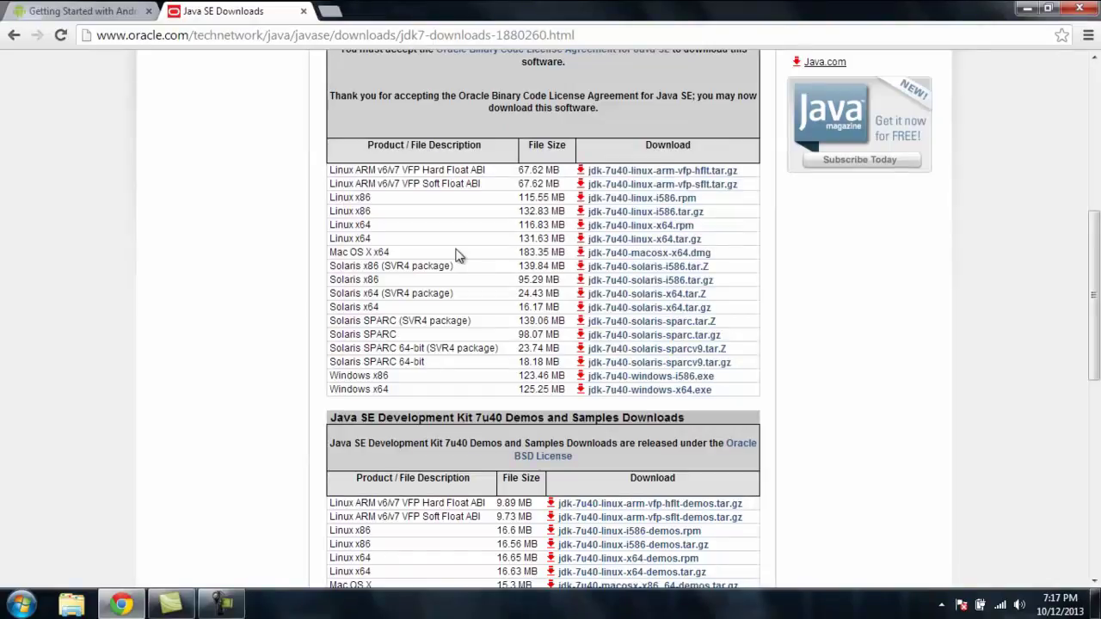
left_click(1079, 9)
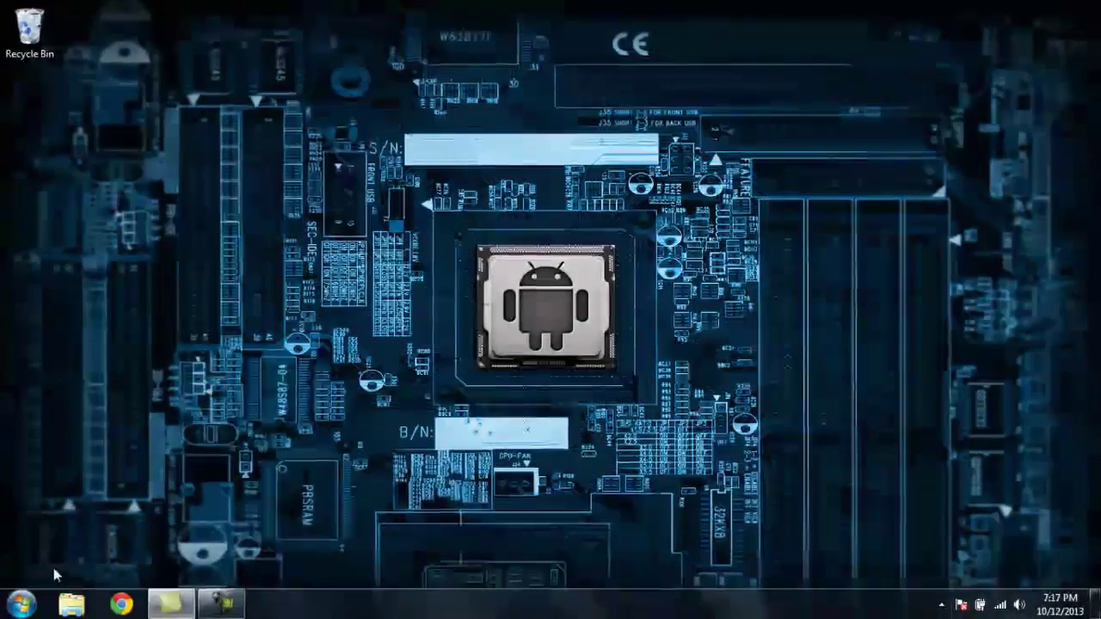
Step: Browse in Windows Explorer to the folder C:\Program Files (x86)\Java\jre7
left_click(70, 604)
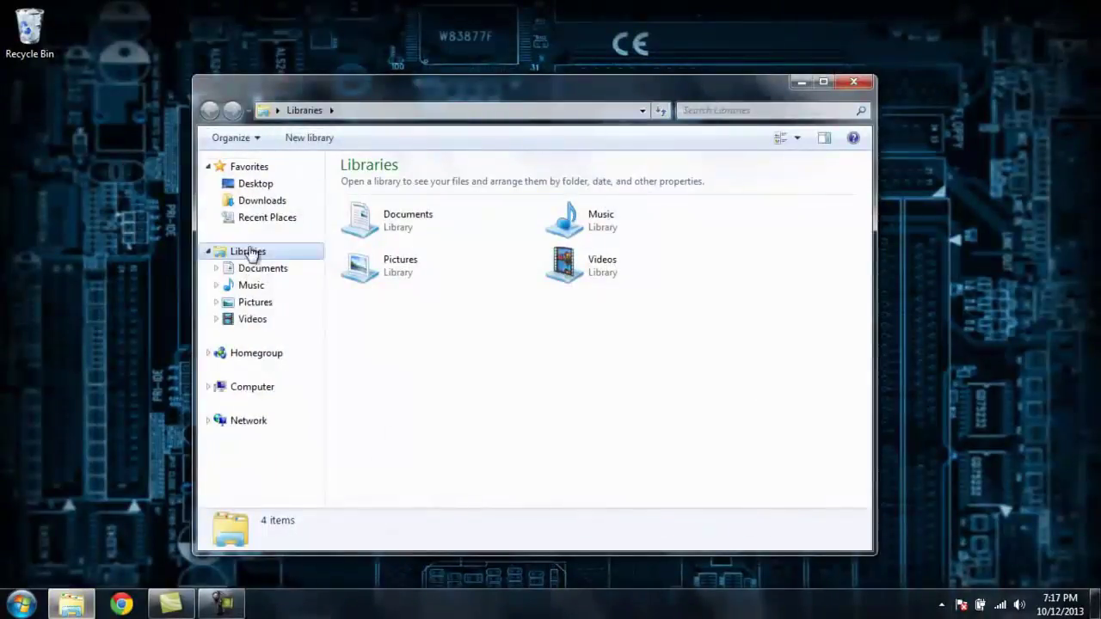
left_click(251, 389)
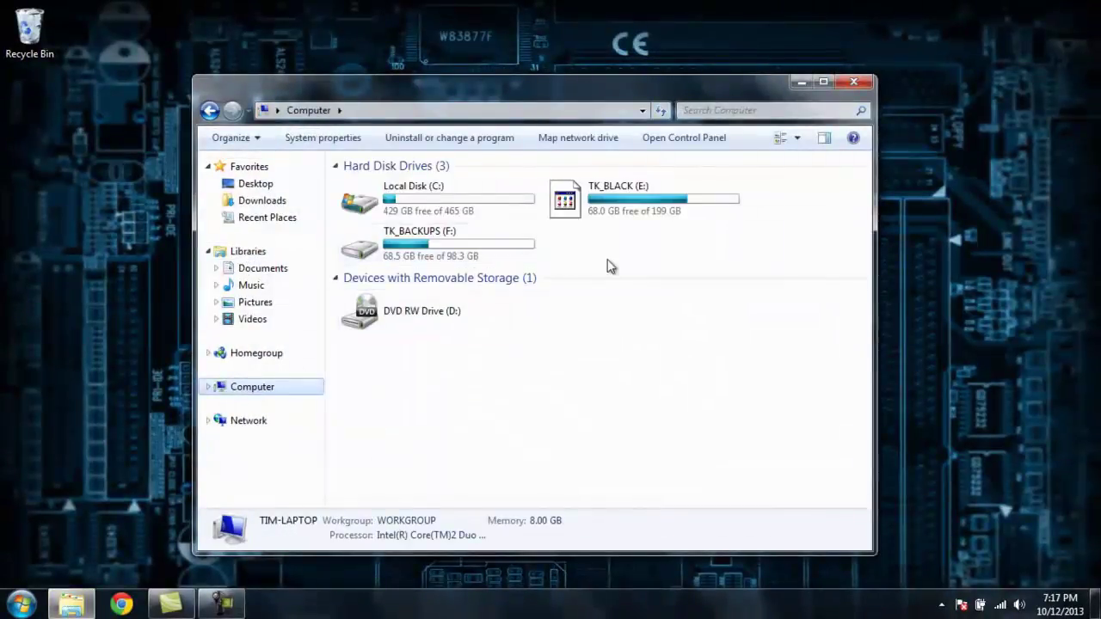
double_click(462, 192)
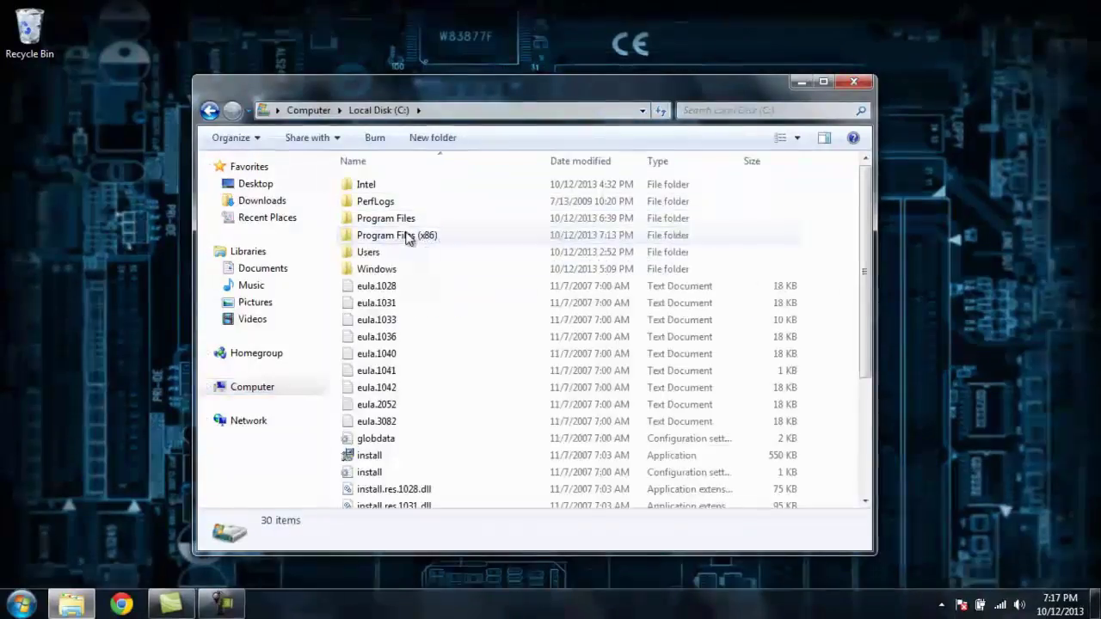
double_click(408, 237)
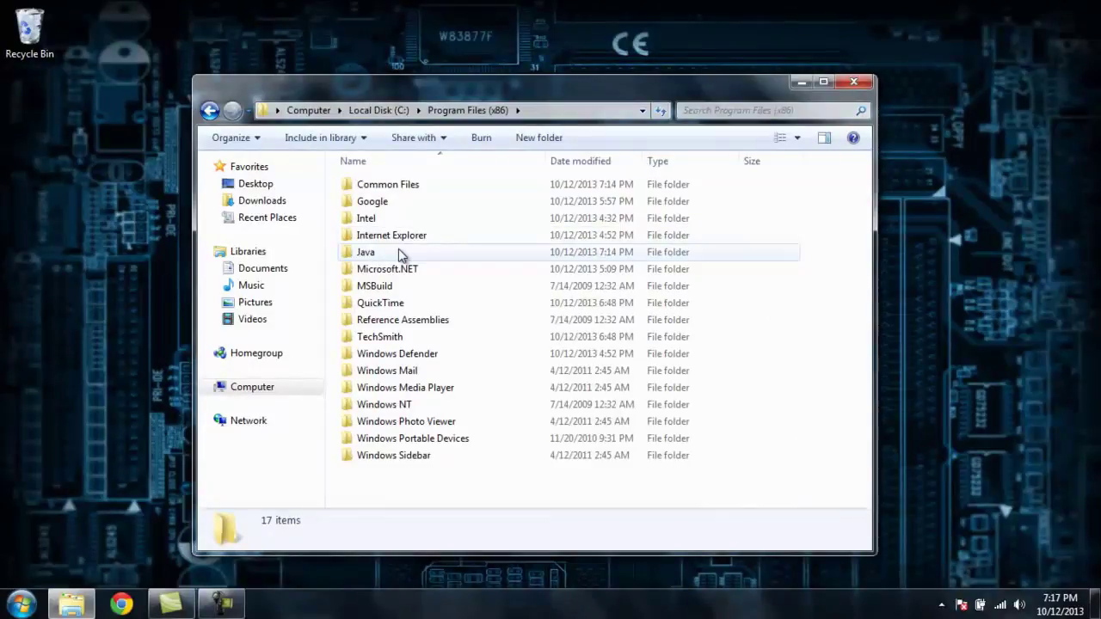
double_click(398, 252)
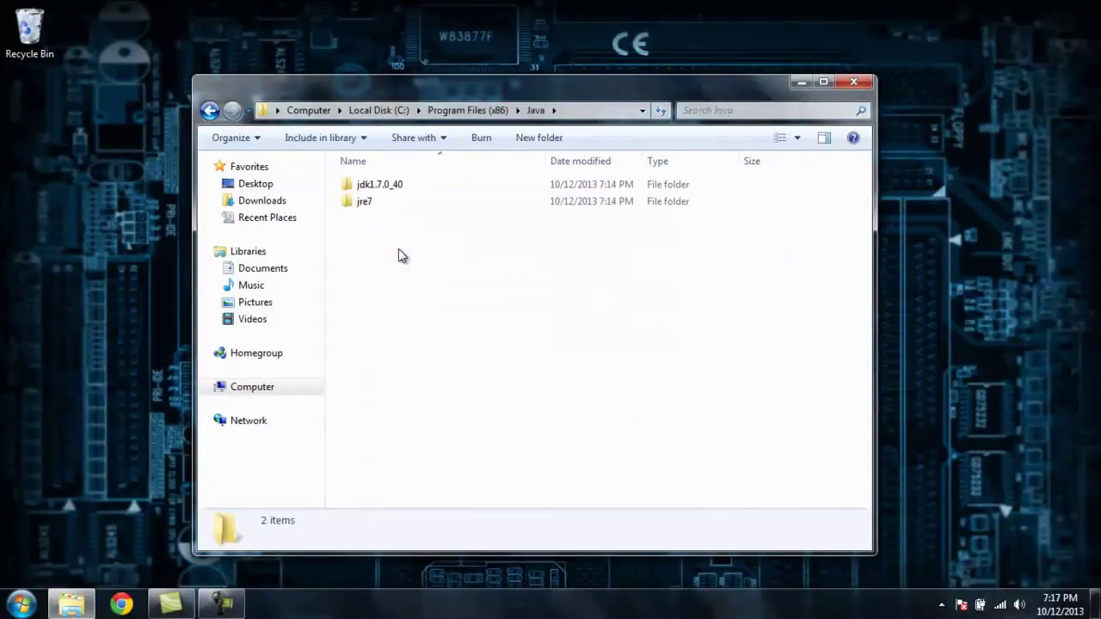
double_click(370, 207)
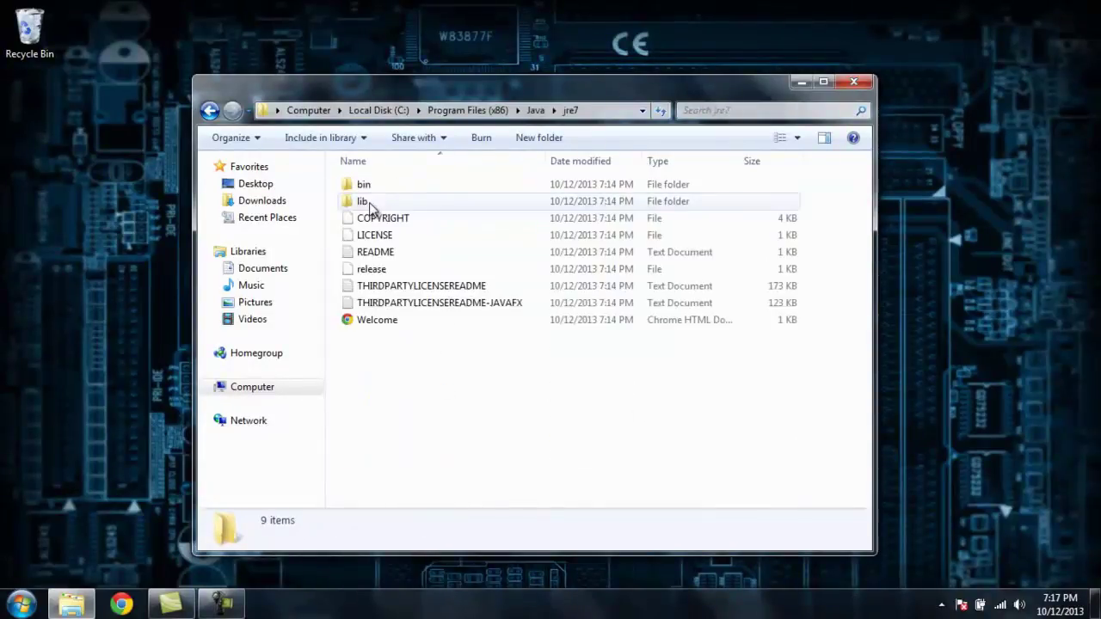
Step: Copy the full path of the jre7 folder, C:\Program Files (x86)\Java\jre7
left_click(608, 111)
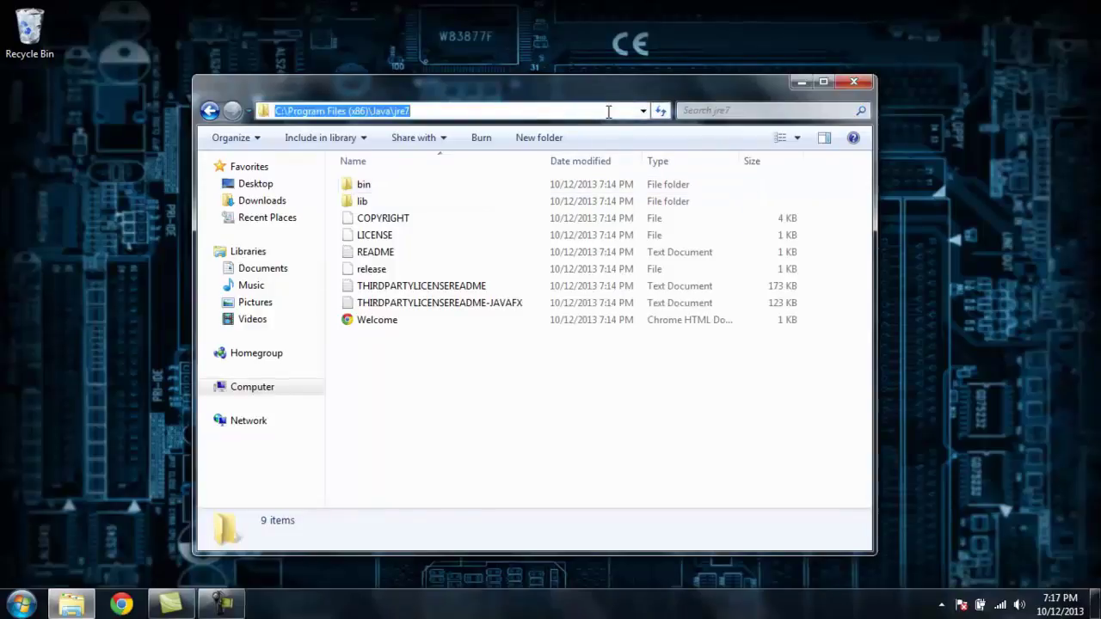
right_click(375, 111)
left_click(411, 165)
Step: Open the Environment Variables settings from the computer's advanced system properties
left_click(21, 604)
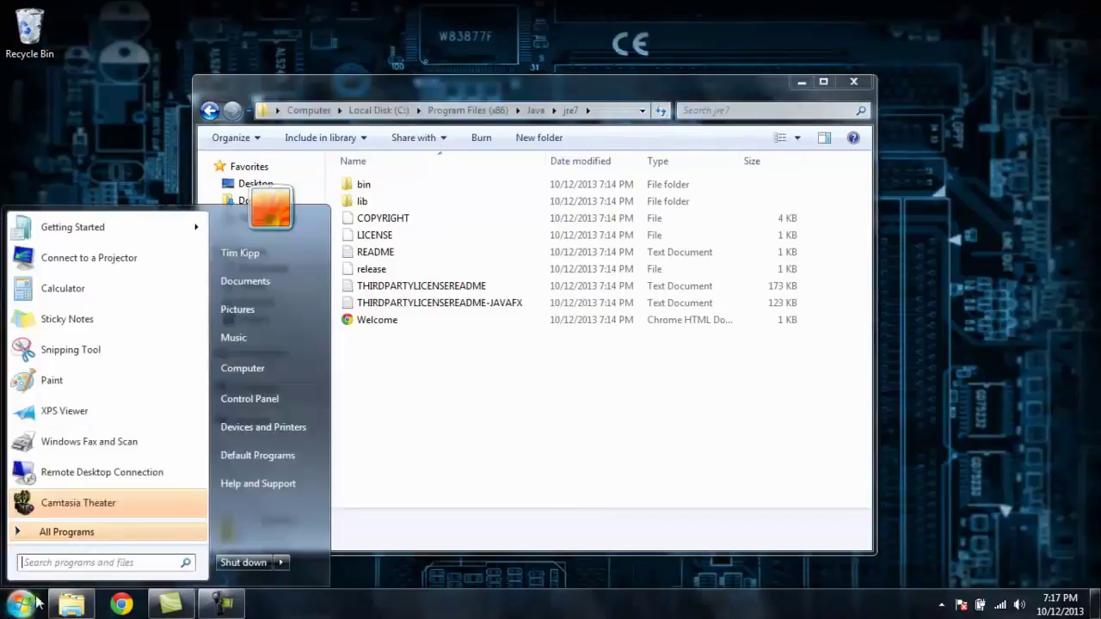
right_click(248, 367)
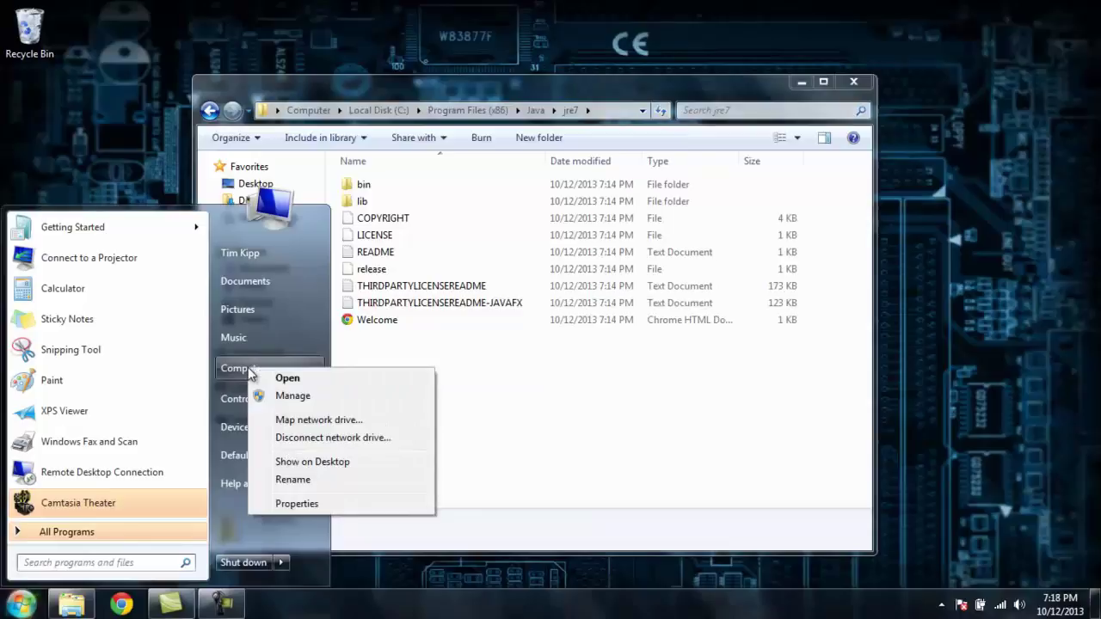
left_click(292, 504)
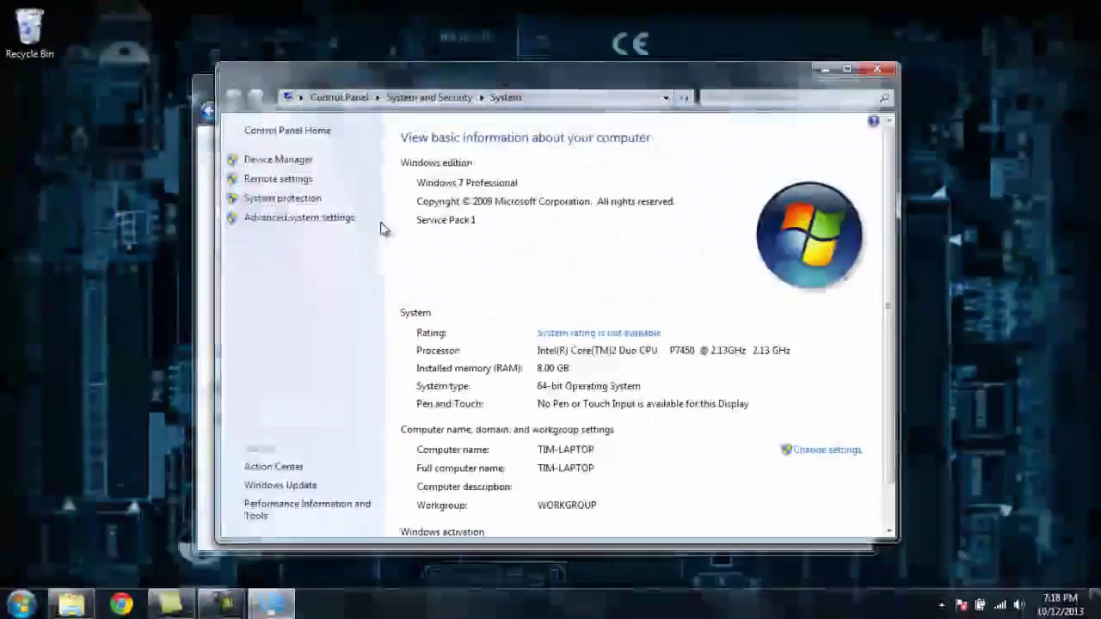
left_click(285, 222)
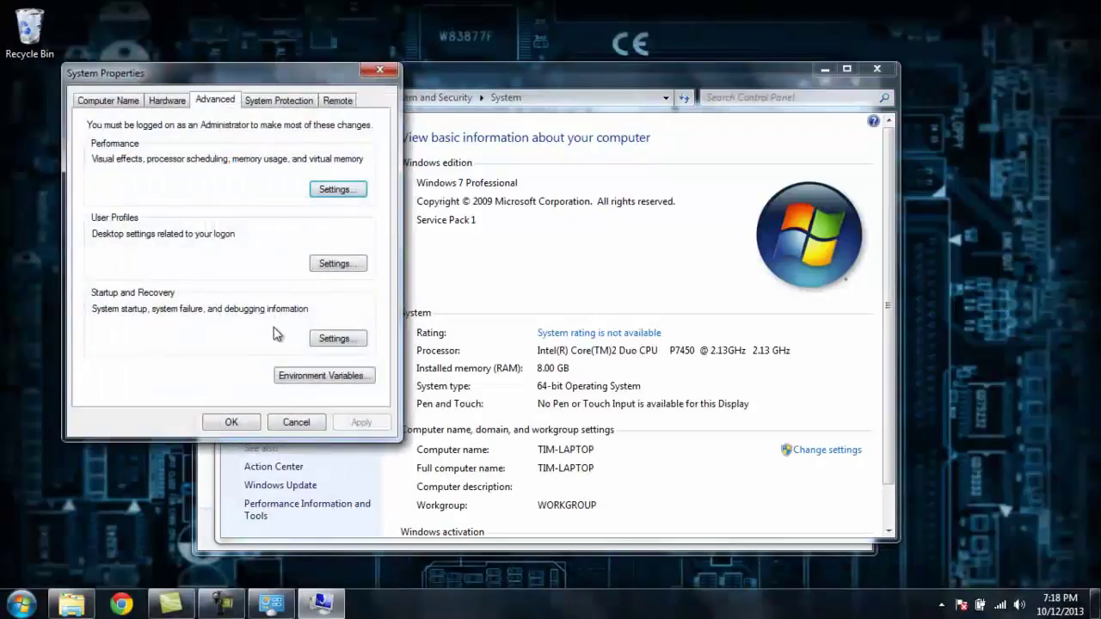
left_click(295, 375)
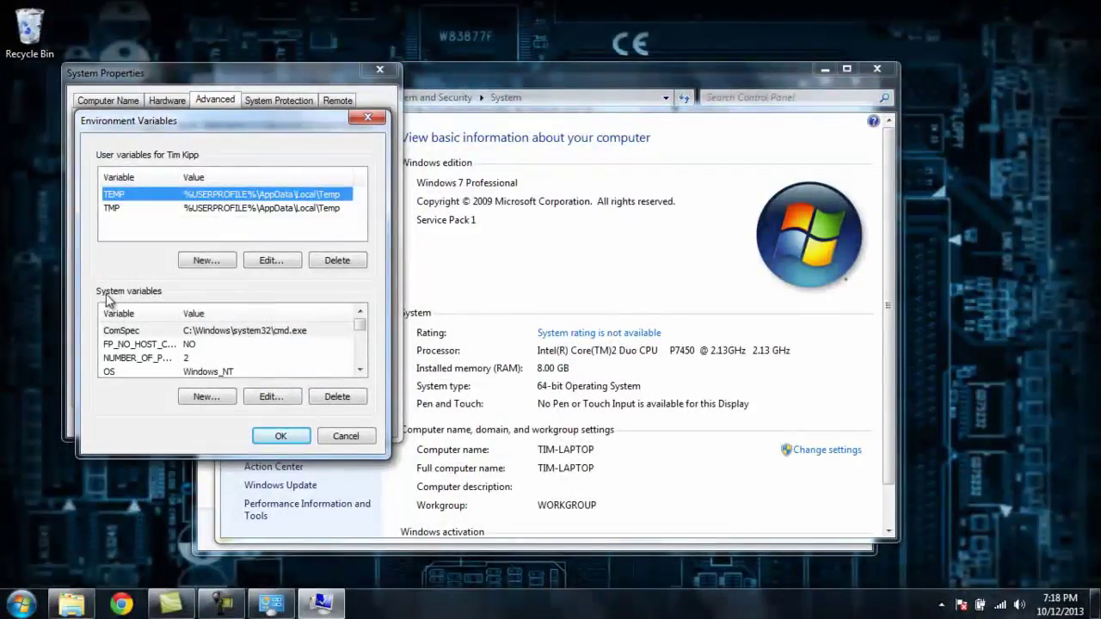
Step: Create a system variable JAVA_HOME with the copied value C:\Program Files (x86)\Java\jre7, save it, and close the system and folder windows
left_click(204, 397)
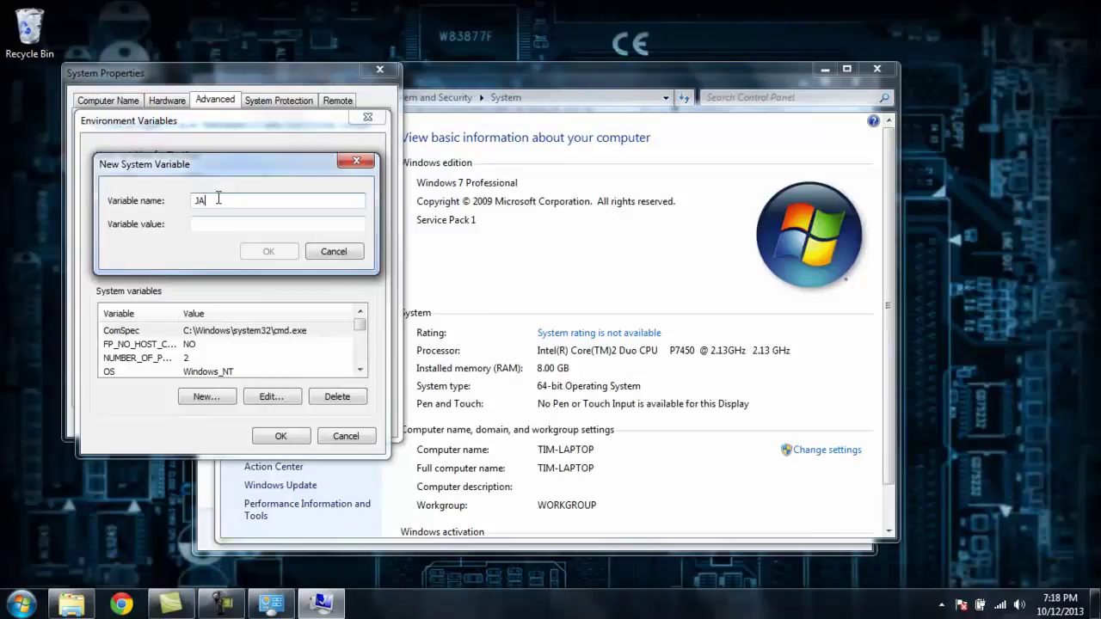
type("JAVA_HOME")
left_click(209, 225)
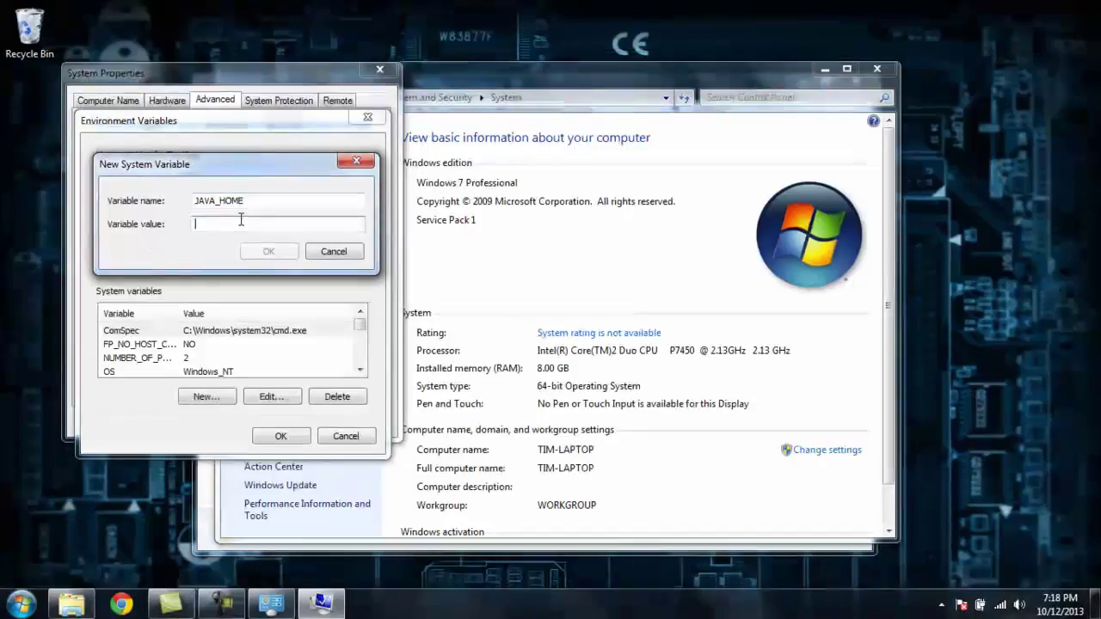
key("ctrl+v")
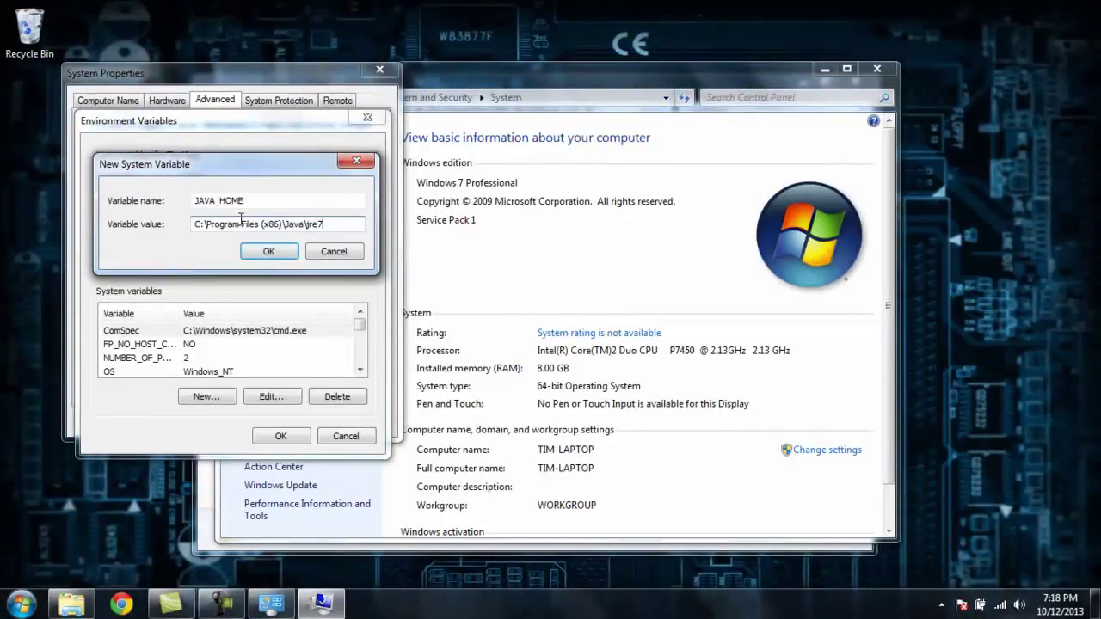
left_click(287, 253)
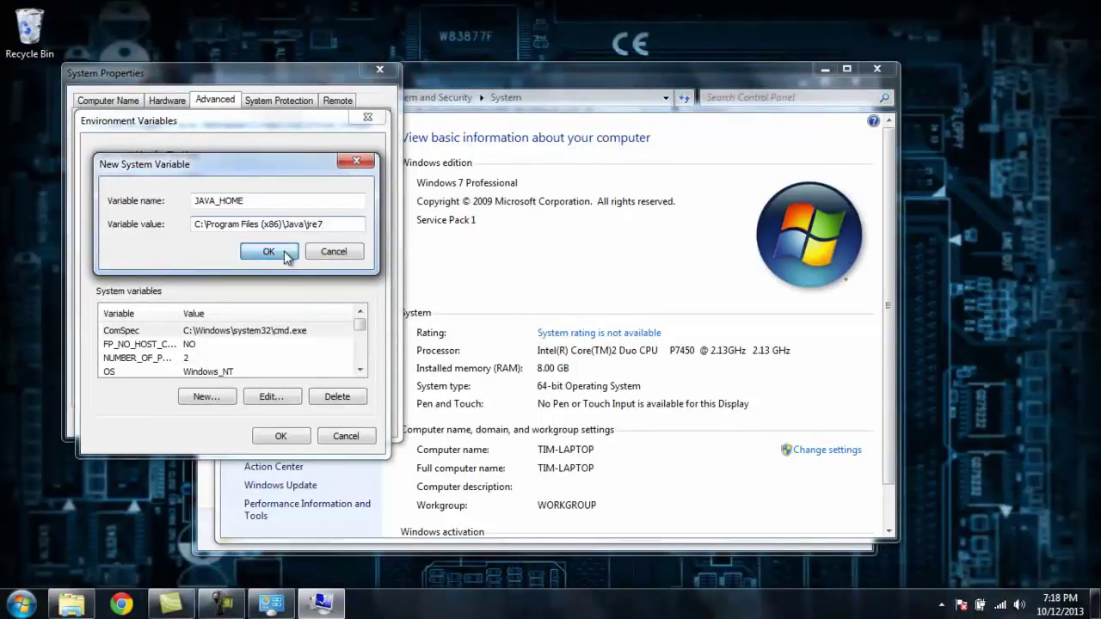
left_click(283, 437)
left_click(228, 422)
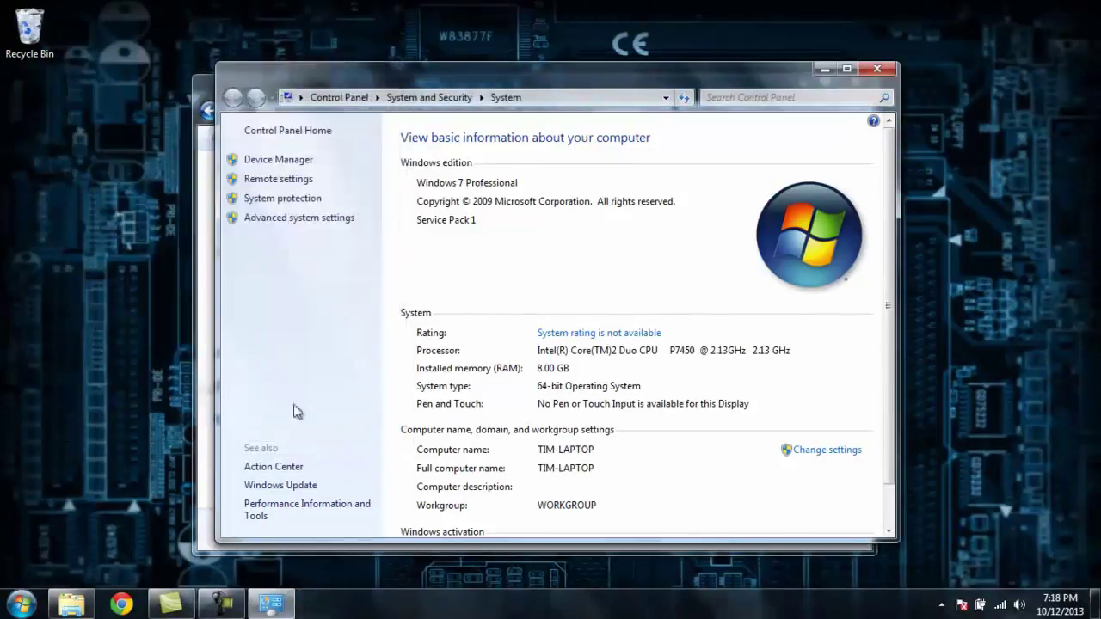
left_click(883, 69)
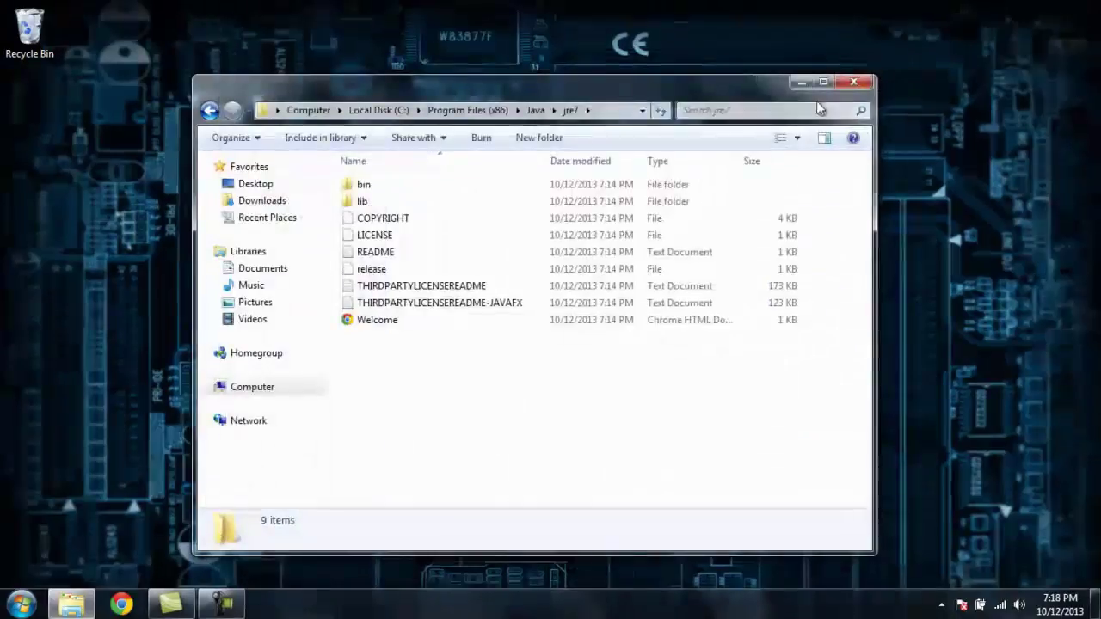
left_click(860, 76)
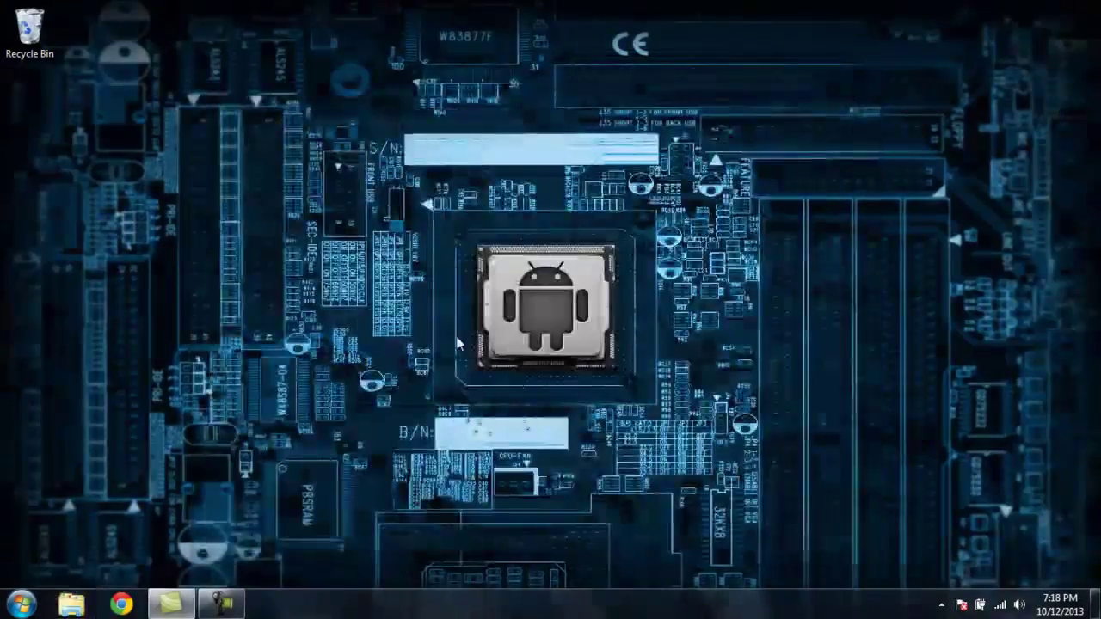
Step: Try to launch Android Studio from its installed program folder
left_click(21, 605)
left_click(58, 533)
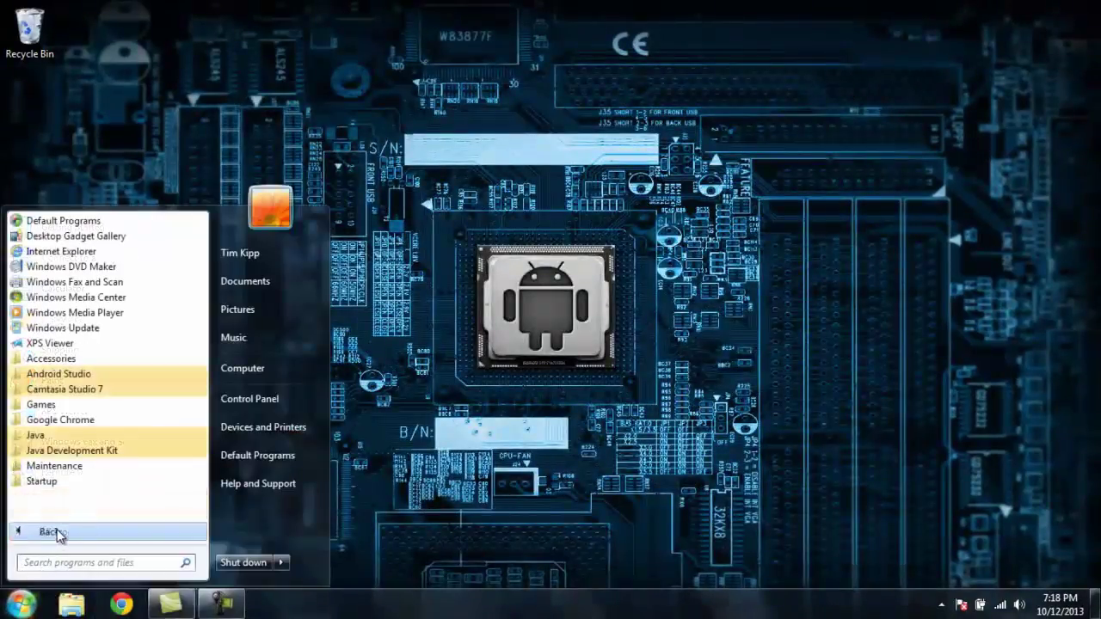
left_click(57, 375)
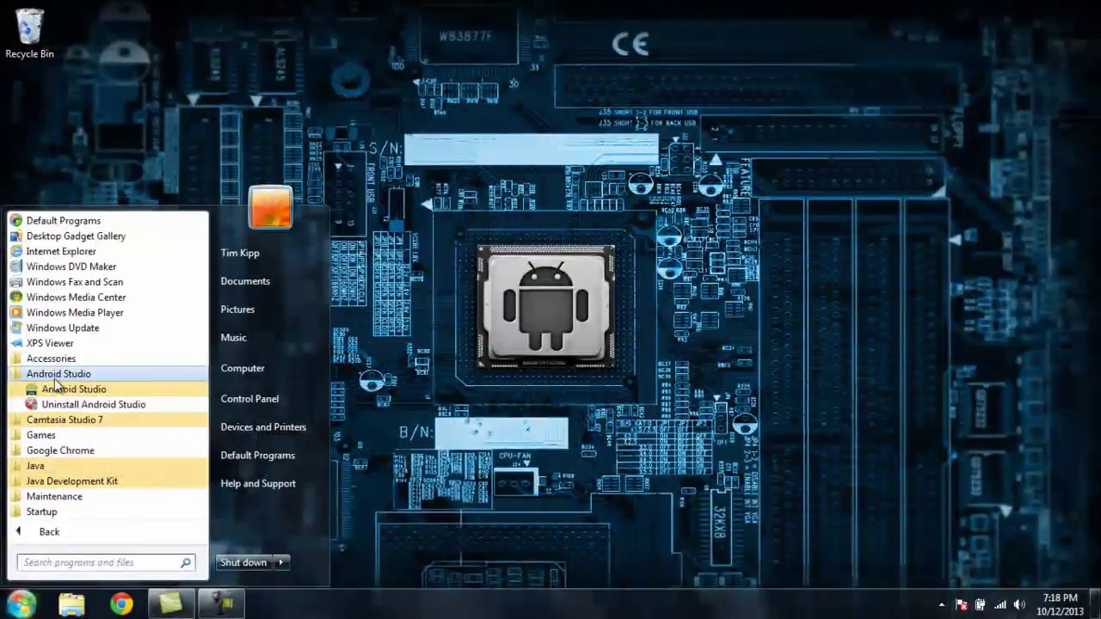
left_click(58, 390)
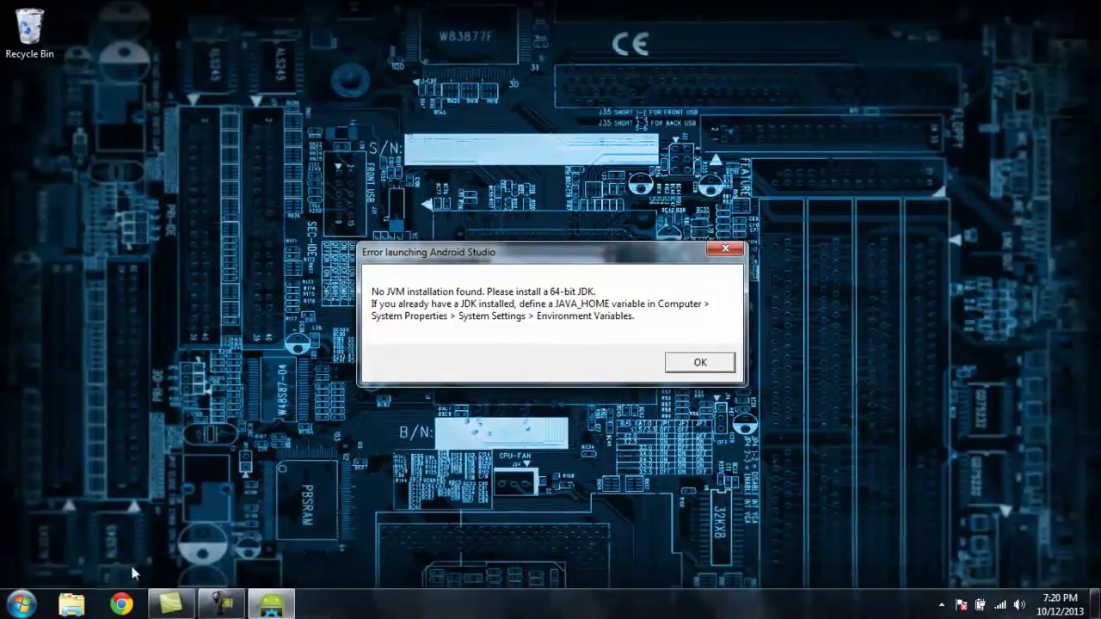
left_click(121, 605)
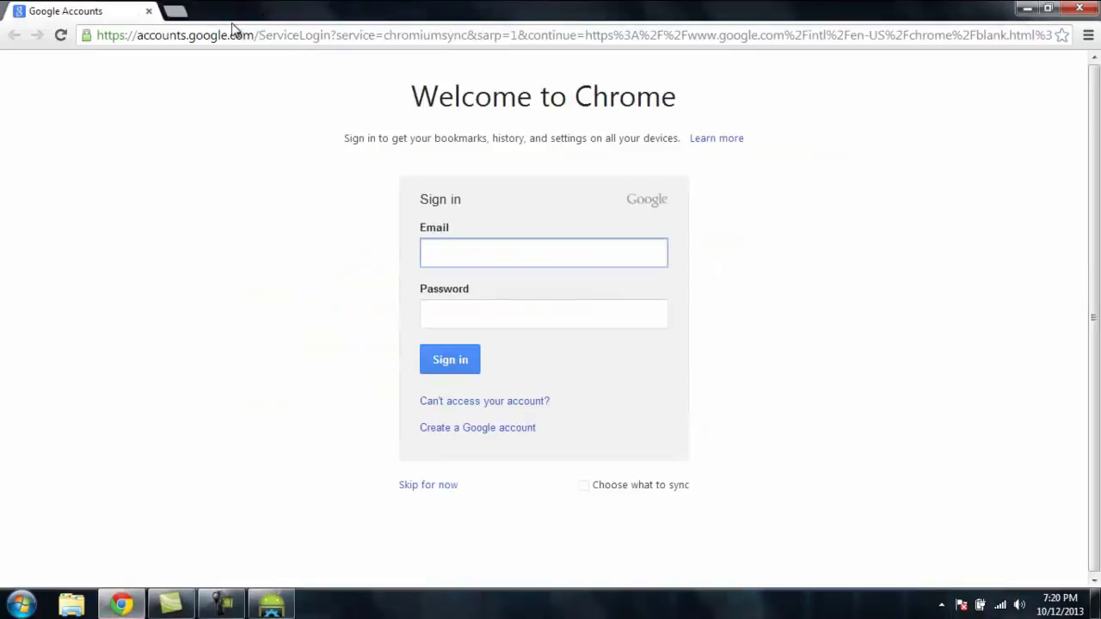
left_click(237, 34)
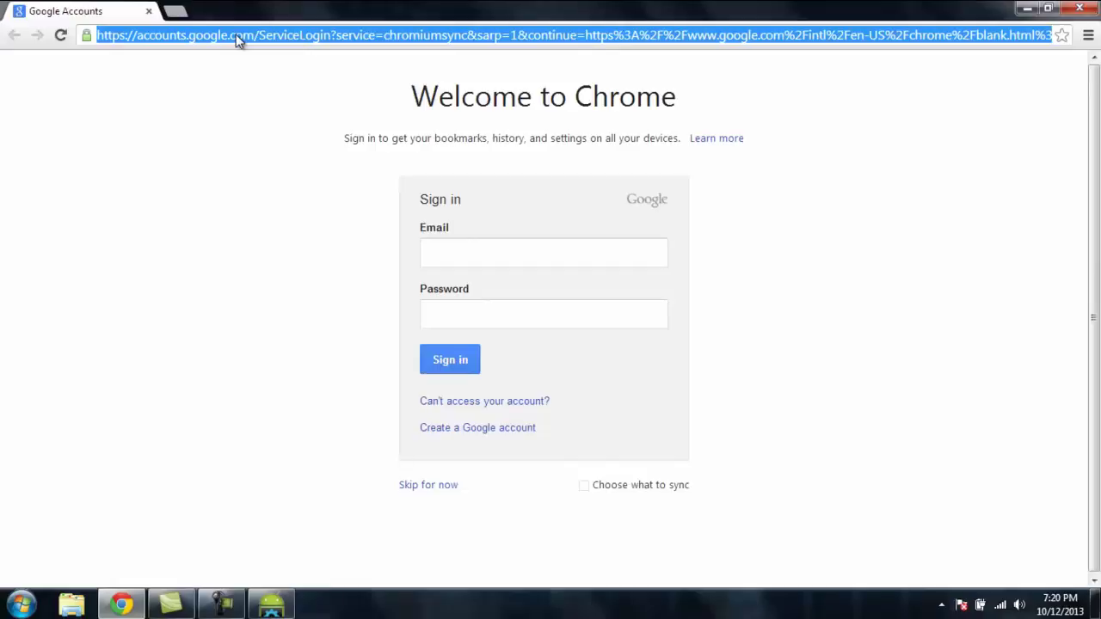
type("or")
key("Down")
key("Down")
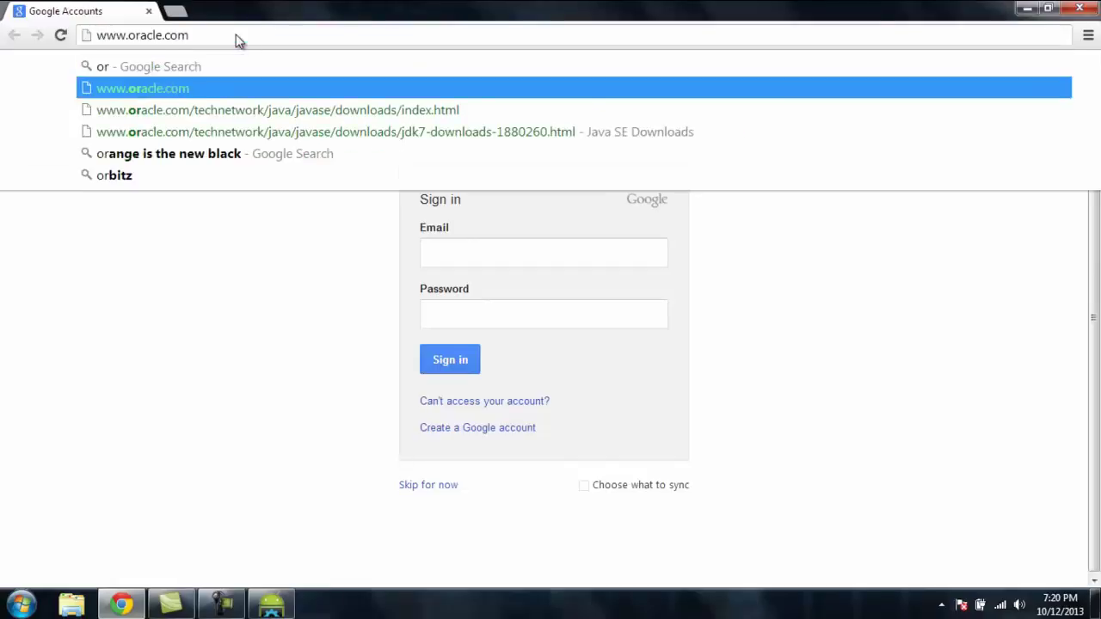
key("Return")
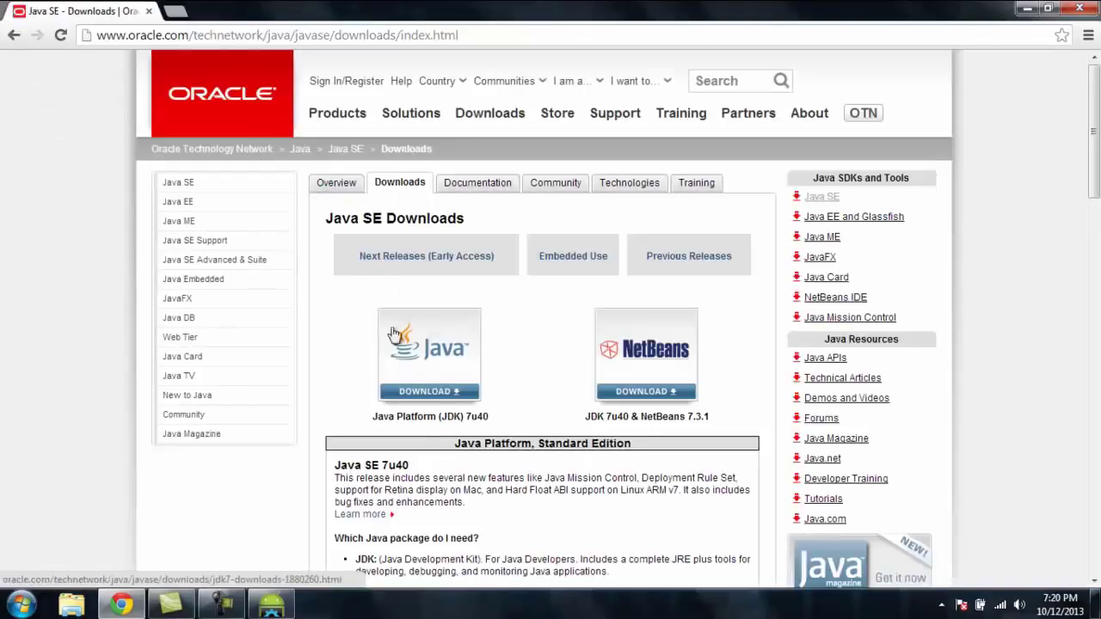
Step: Accept the license for Java SE Development Kit 7u40 and download the Windows x64 installer, jdk-7u40-windows-x64.exe
left_click(430, 390)
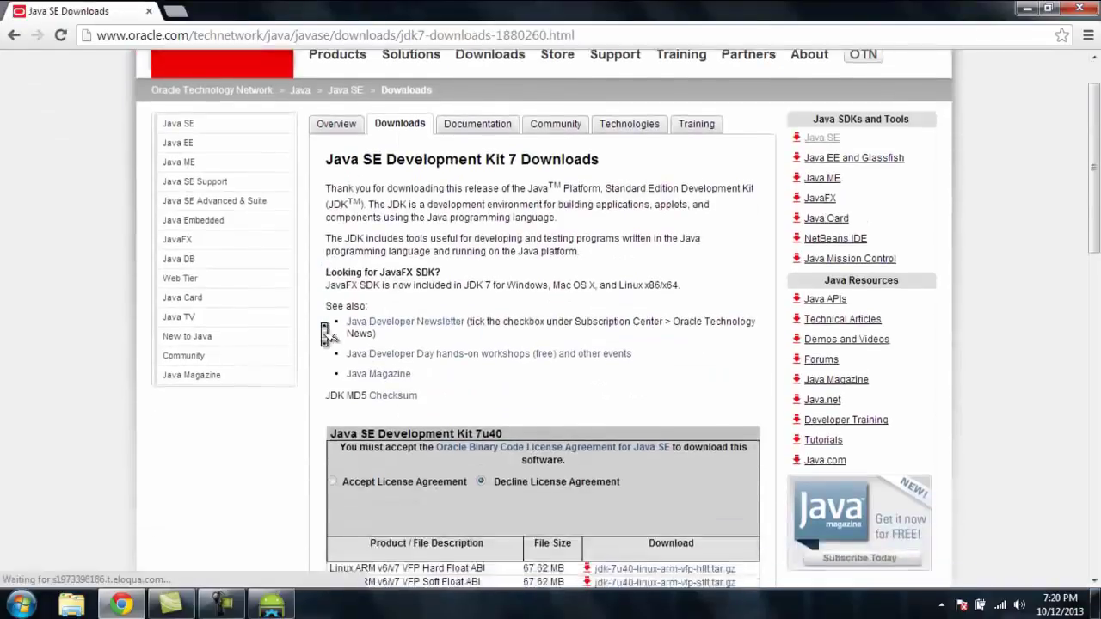
scroll(327, 331, "down", 3)
left_click(333, 290)
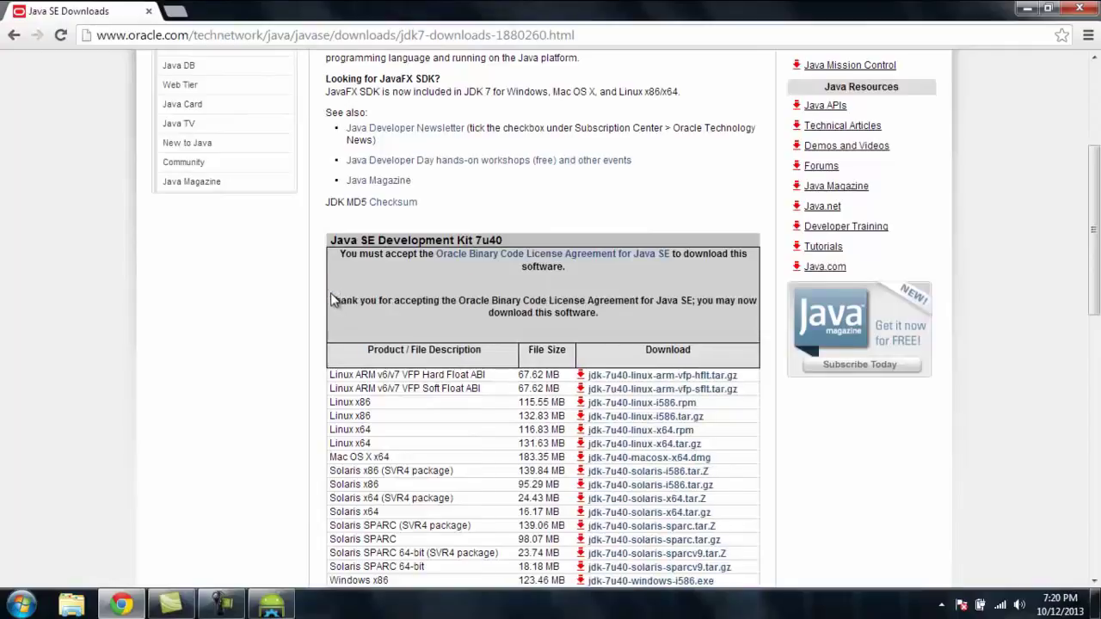
scroll(423, 280, "down", 4)
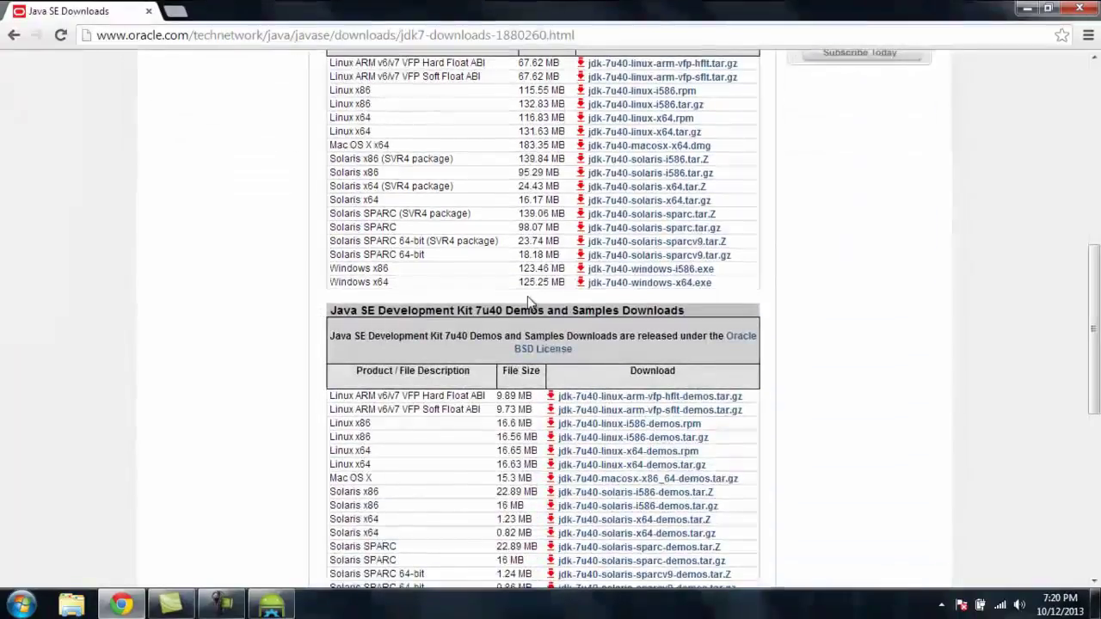
left_click(629, 293)
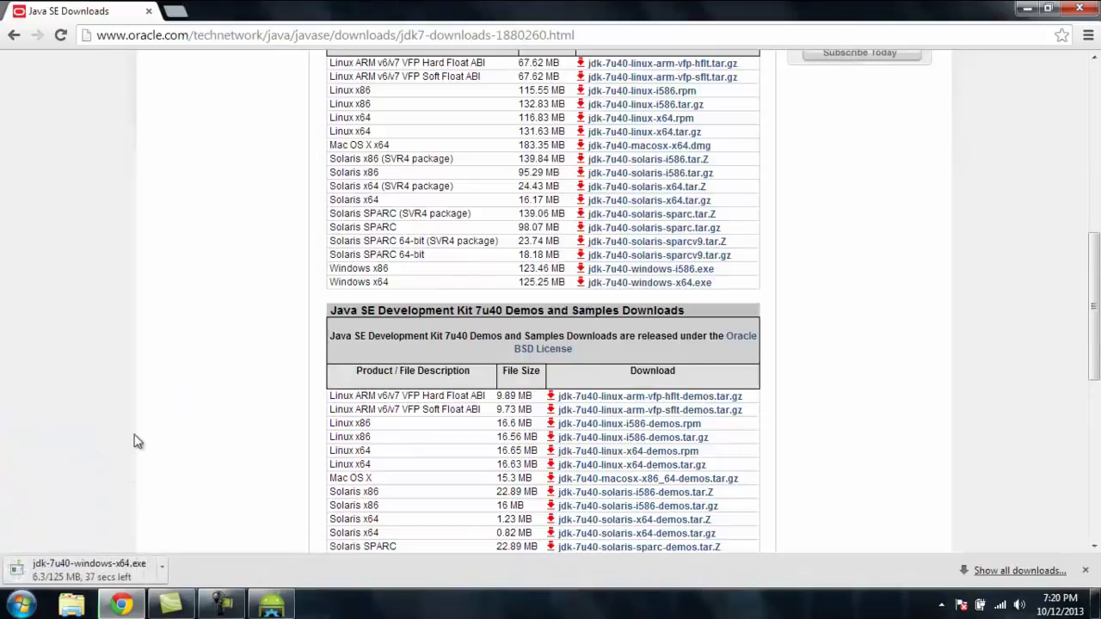
Step: Run jdk-7u40-windows-x64.exe and install the 64-bit JDK with default options, keeping C:\Program Files\Java\jre7\ as the JRE destination
left_click(82, 574)
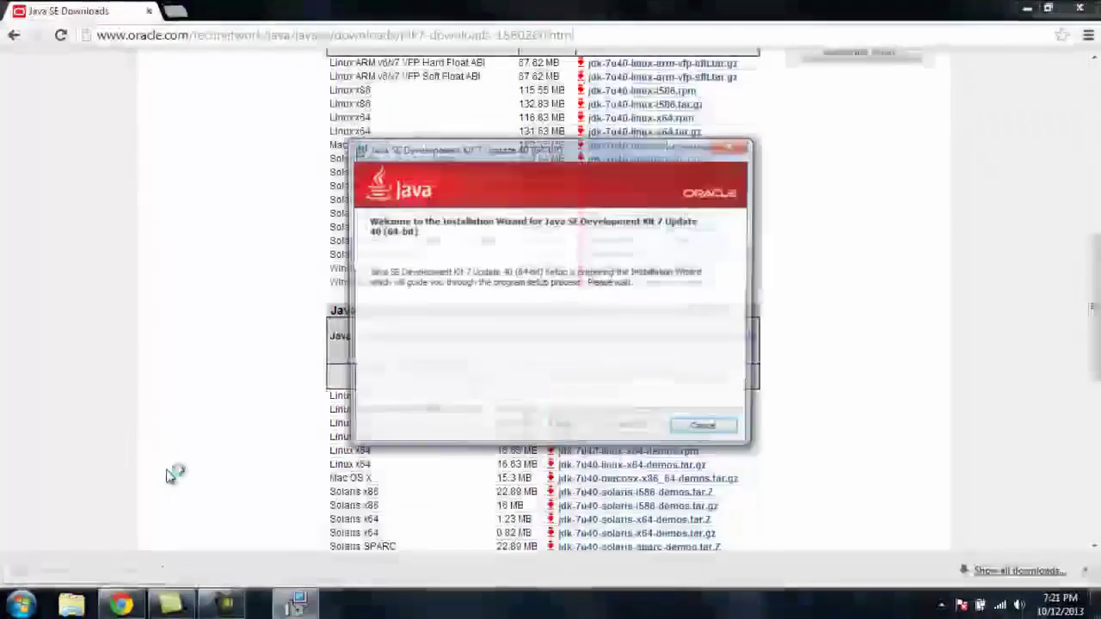
left_click(641, 432)
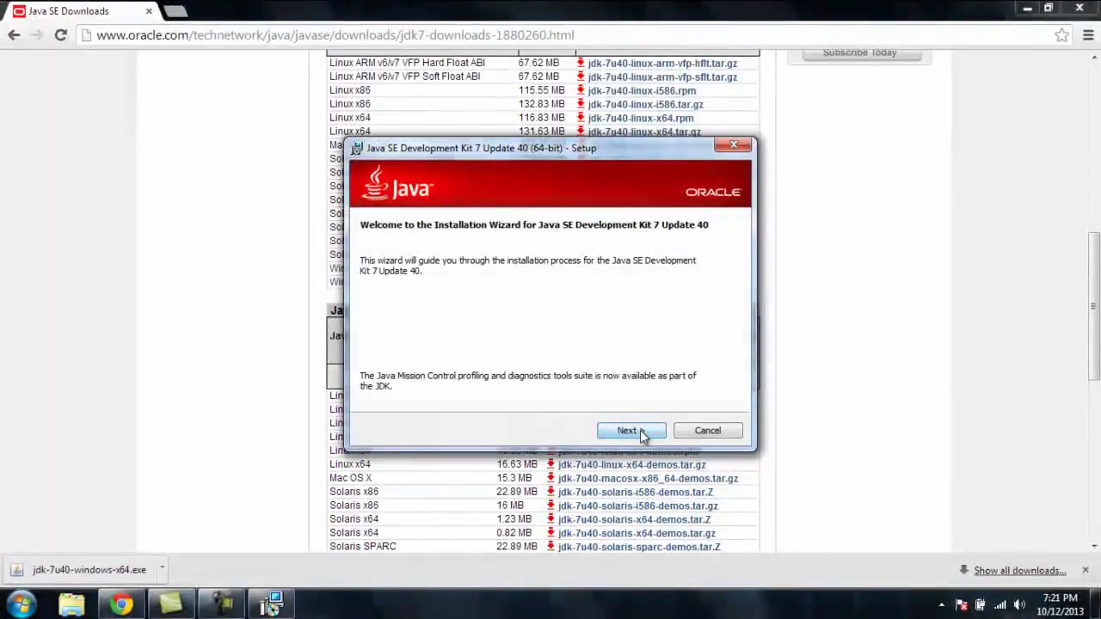
left_click(574, 432)
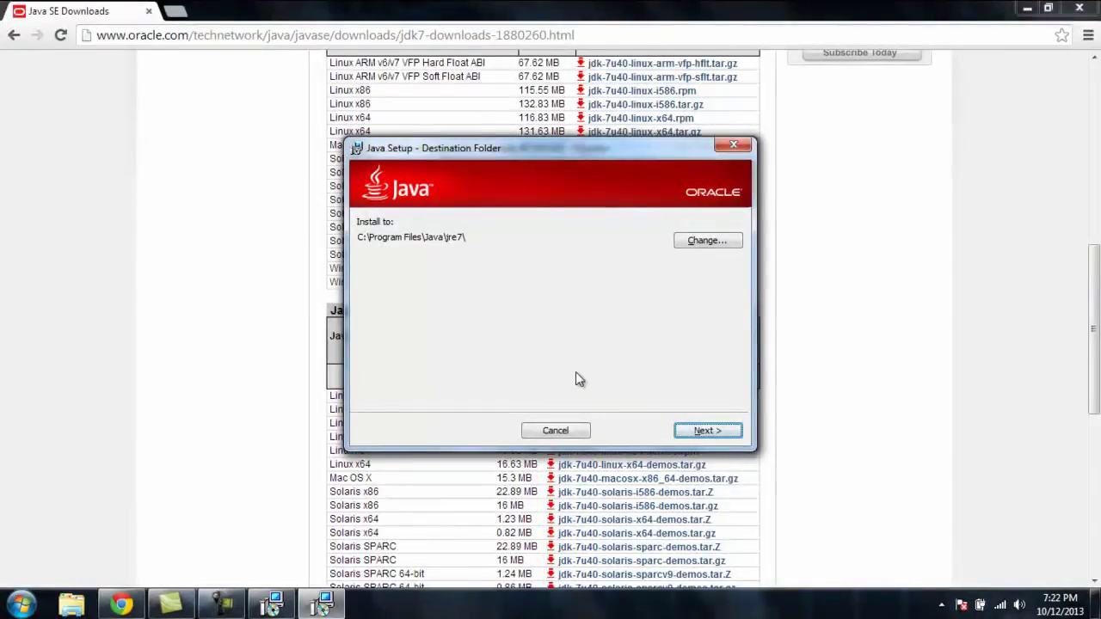
left_click(704, 432)
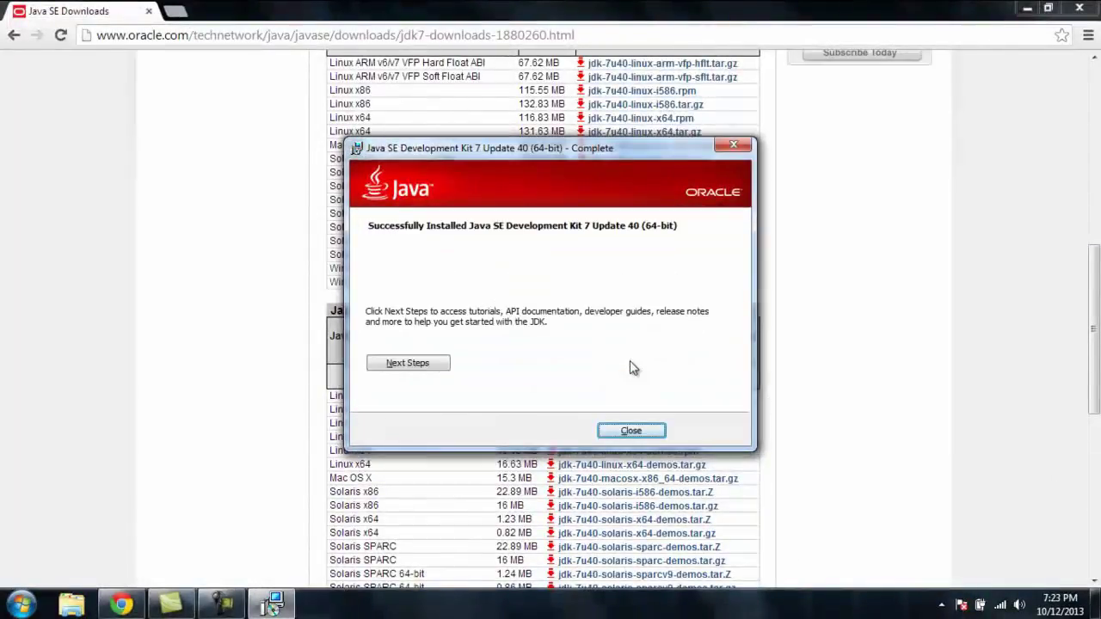
left_click(630, 430)
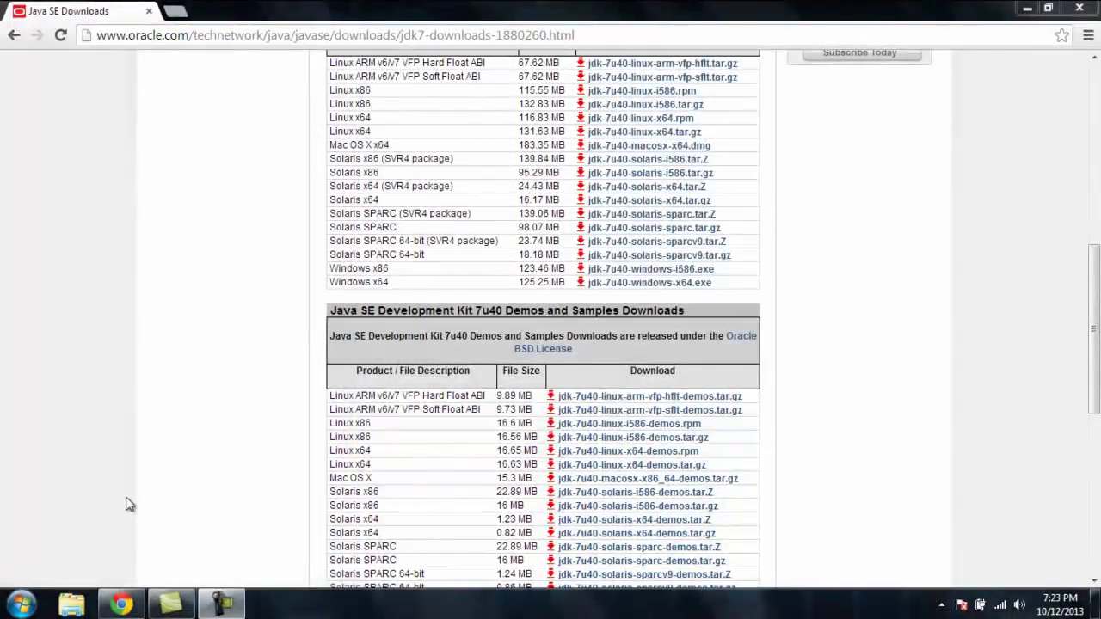
Step: Open Windows Explorer and the computer's system properties, and move the System window aside to uncover the Explorer window
left_click(71, 604)
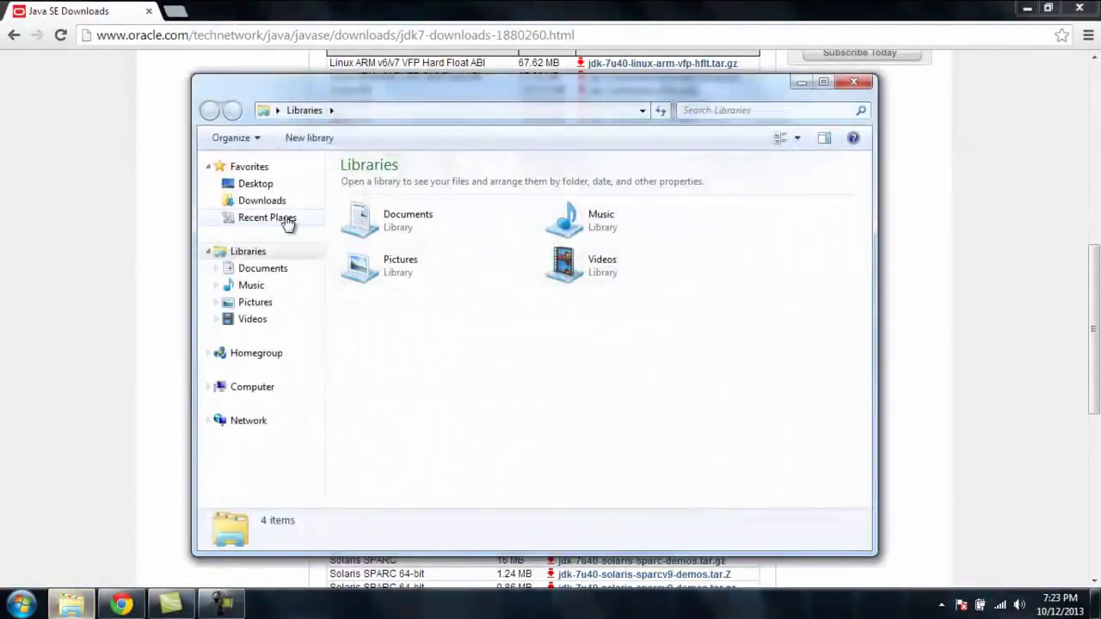
right_click(260, 392)
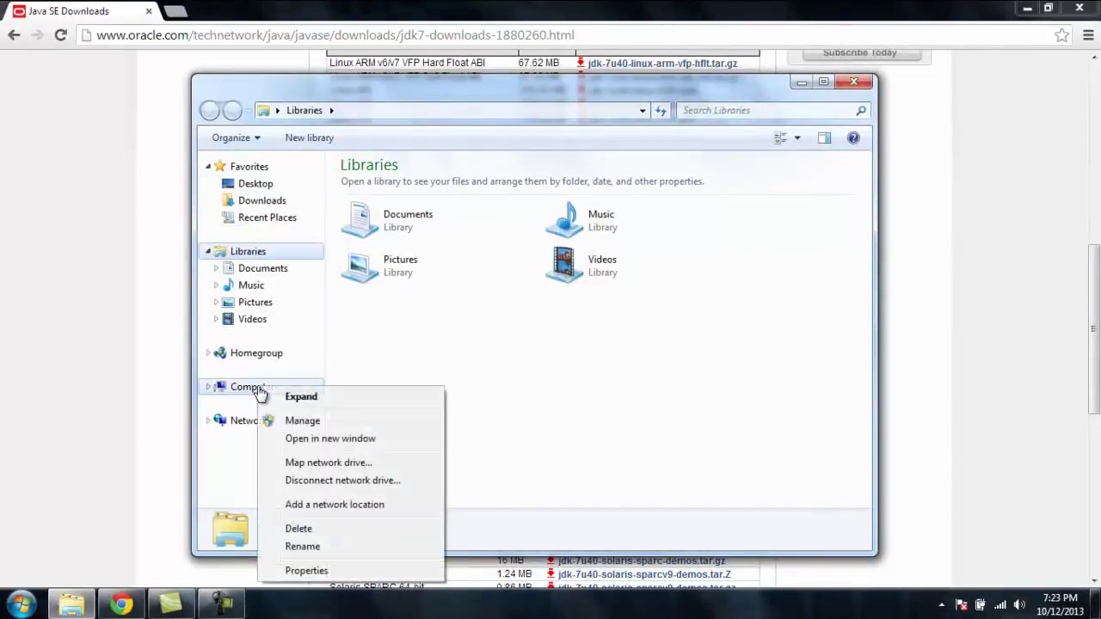
left_click(306, 571)
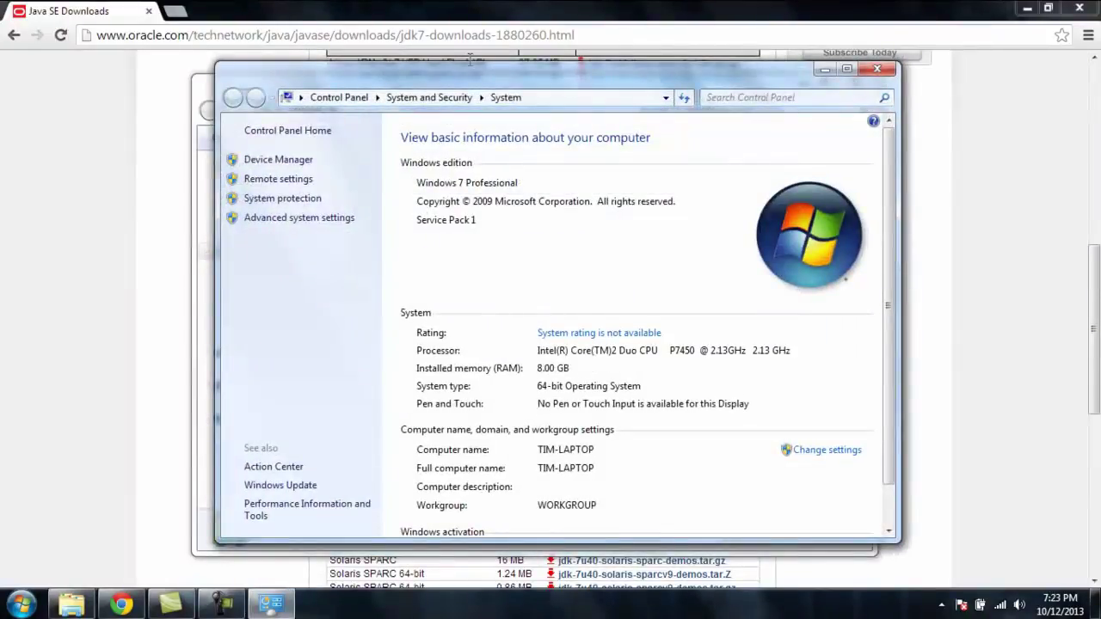
left_click_drag(486, 75, 739, 99)
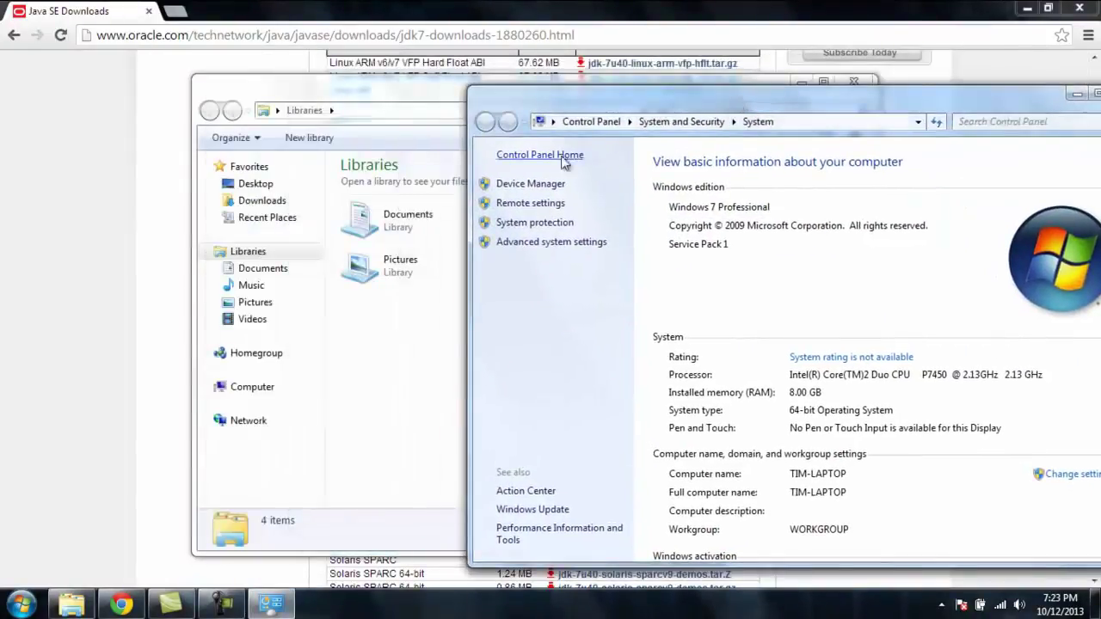
Step: Browse to the C:\Program Files\Java\jdk1.7.0_40 folder, copy its full path, and close the Explorer window
left_click(387, 372)
left_click(273, 390)
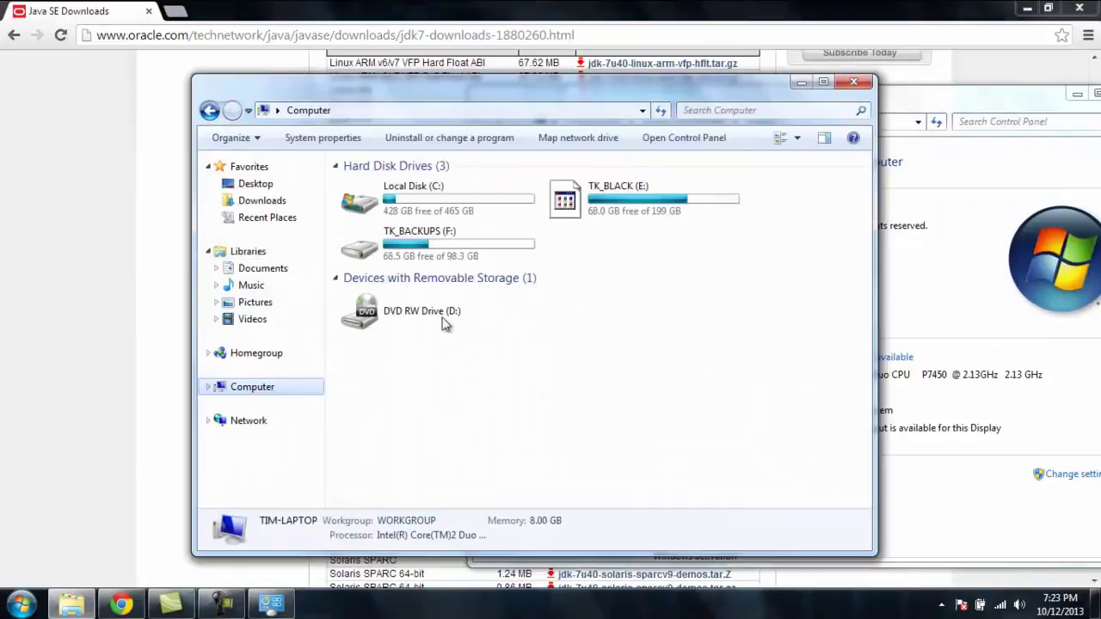
double_click(430, 200)
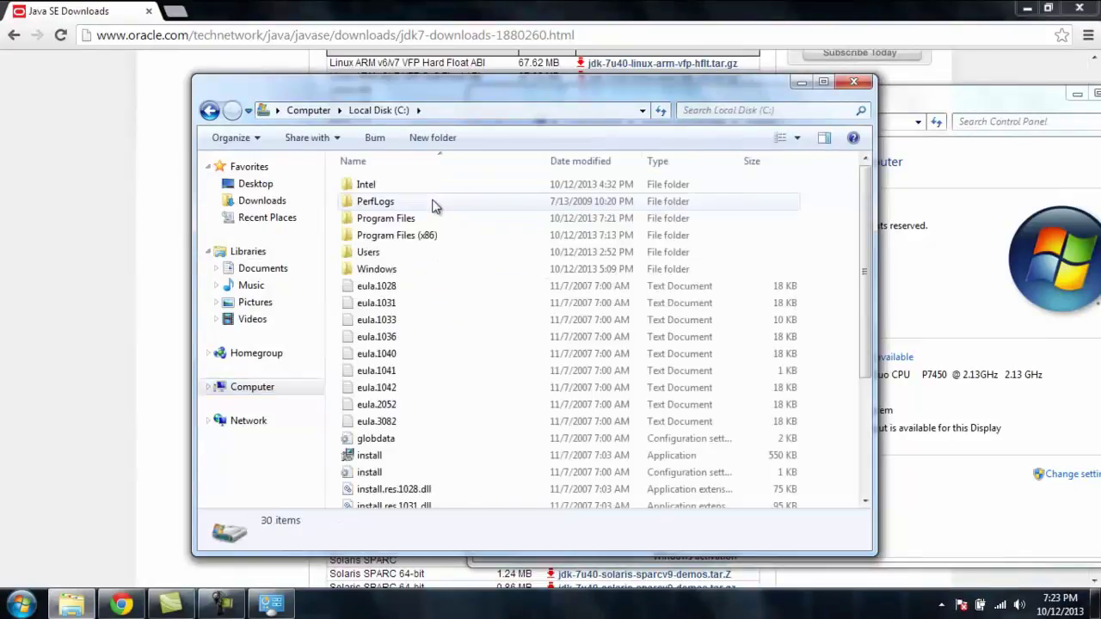
double_click(389, 219)
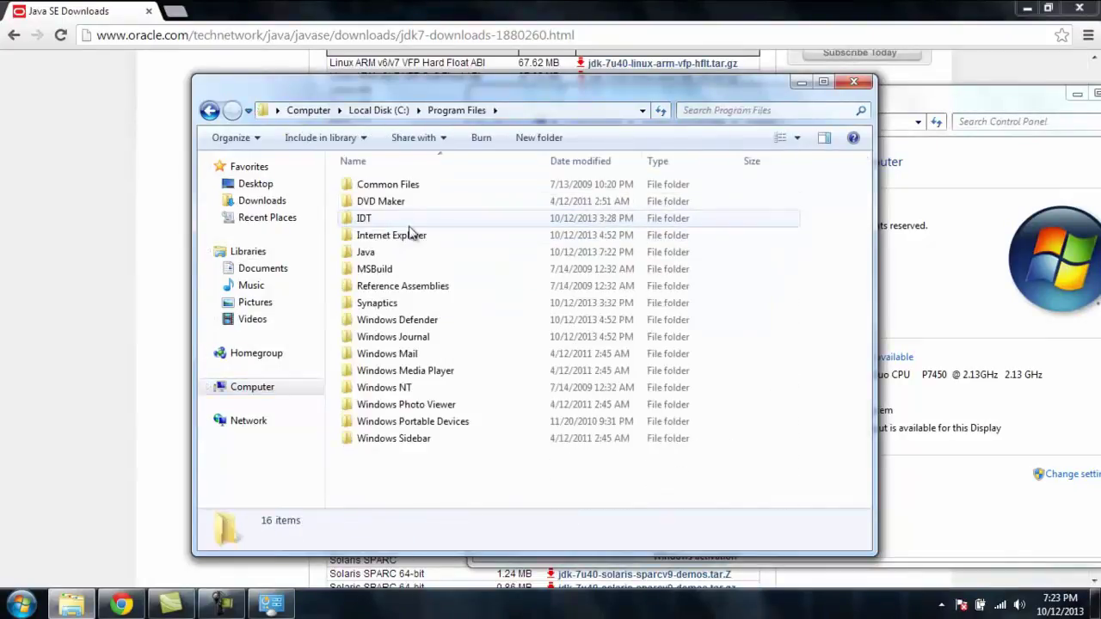
double_click(370, 253)
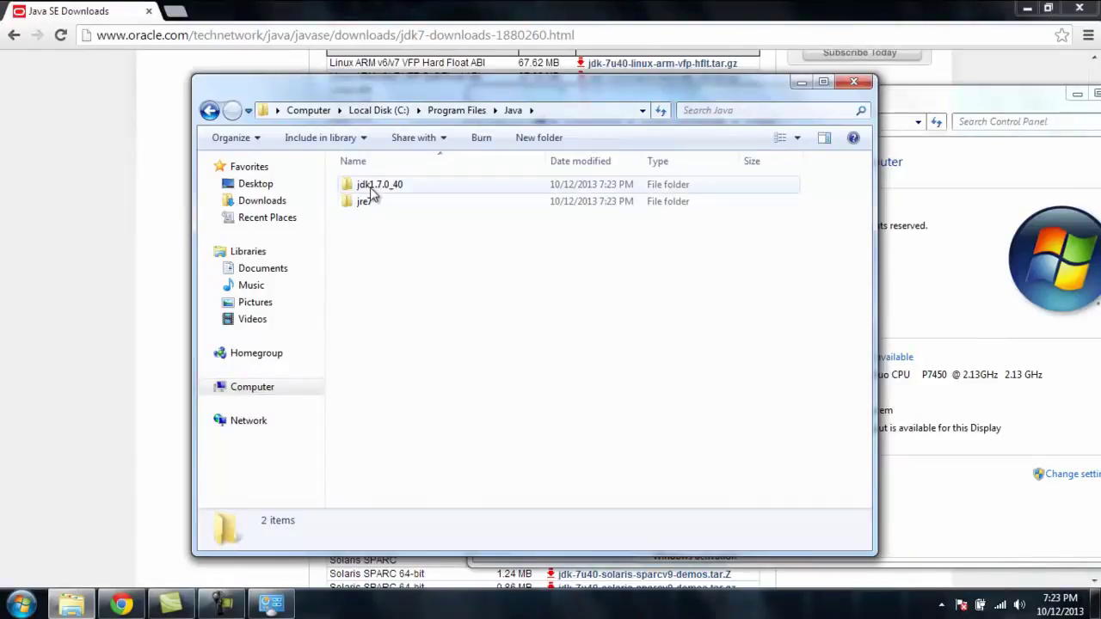
double_click(371, 184)
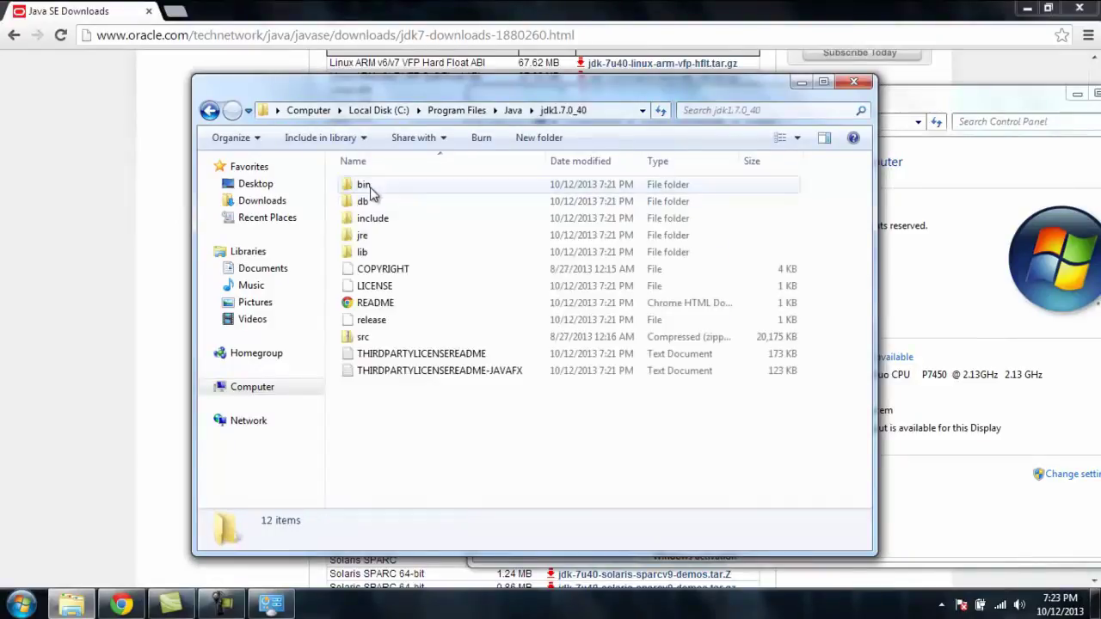
left_click(624, 111)
key("ctrl+c")
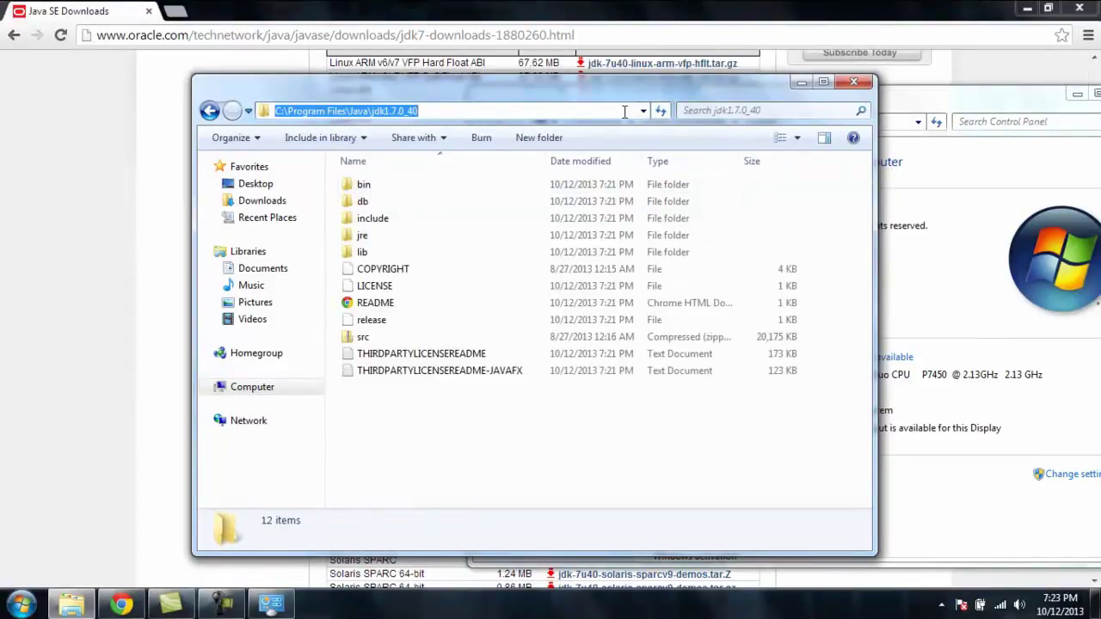
left_click(864, 83)
Step: Set the JAVA_HOME system variable to C:\Program Files\Java\jdk1.7.0_40, and close the system settings and browser windows
left_click_drag(885, 98, 675, 66)
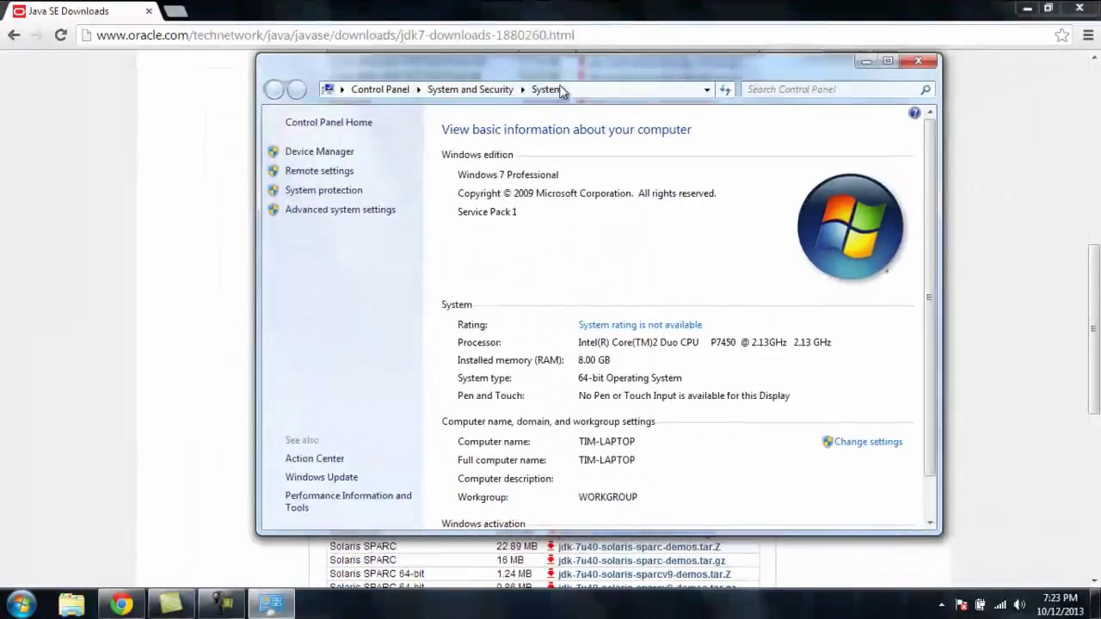
left_click(350, 210)
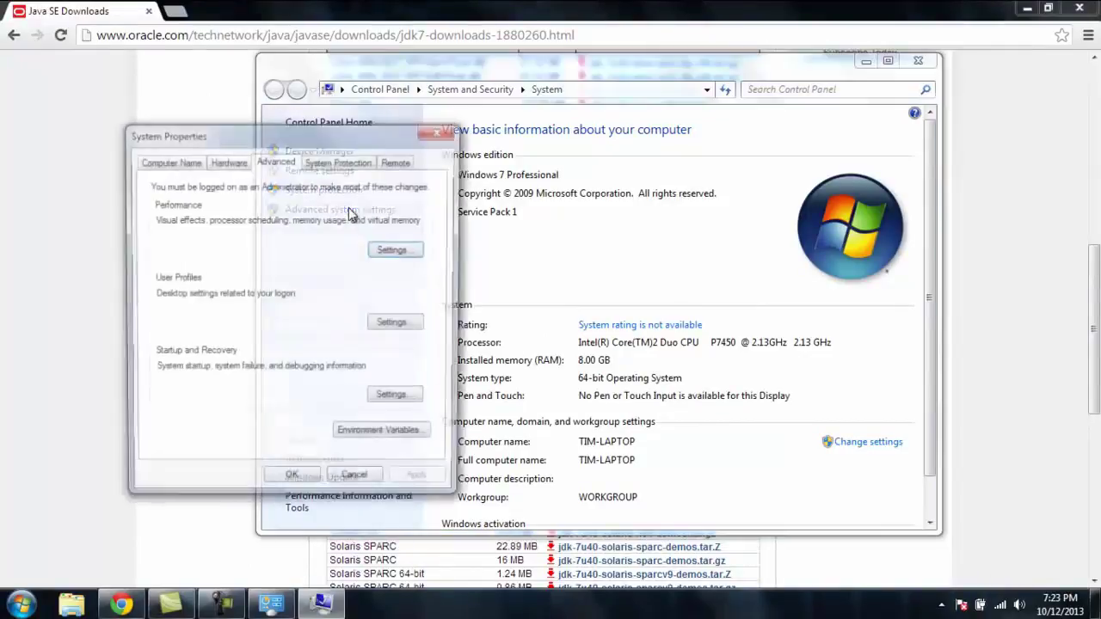
left_click(366, 436)
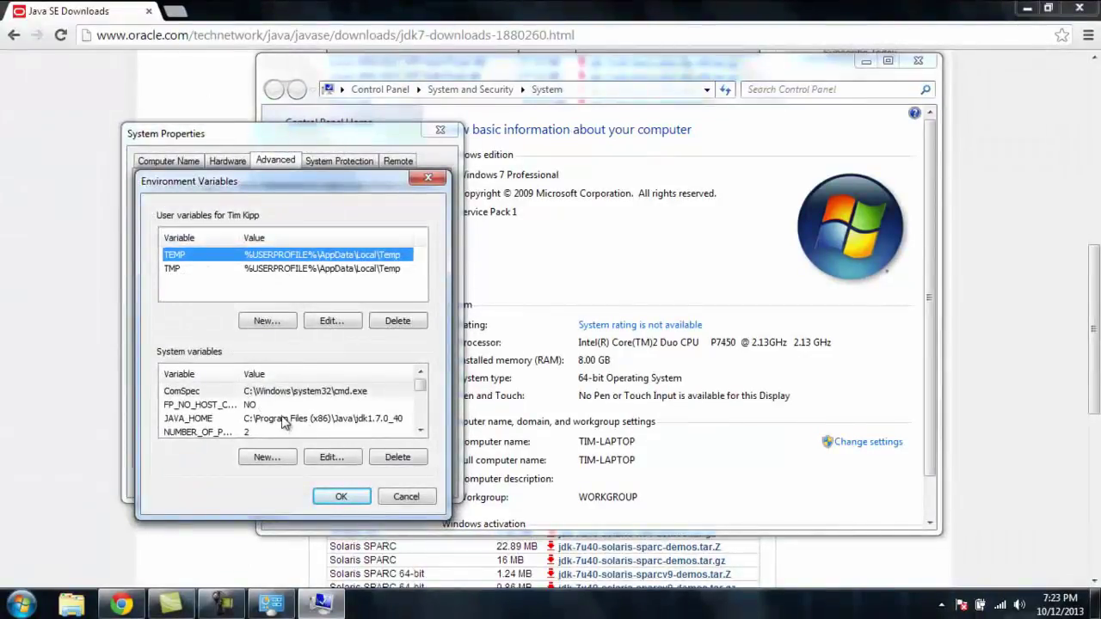
left_click(263, 420)
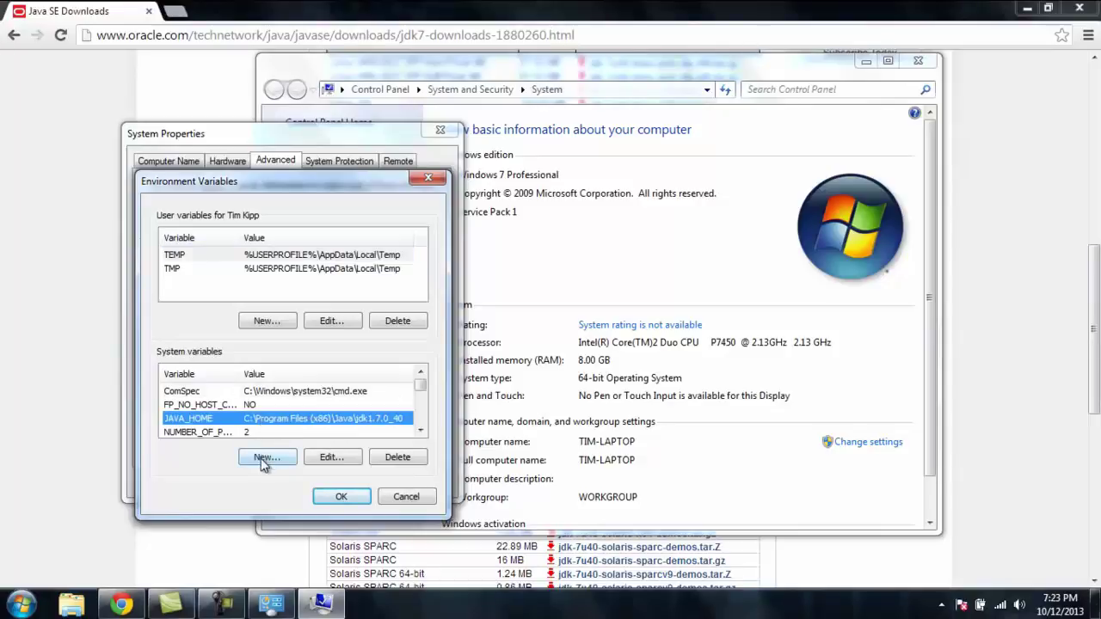
left_click(332, 459)
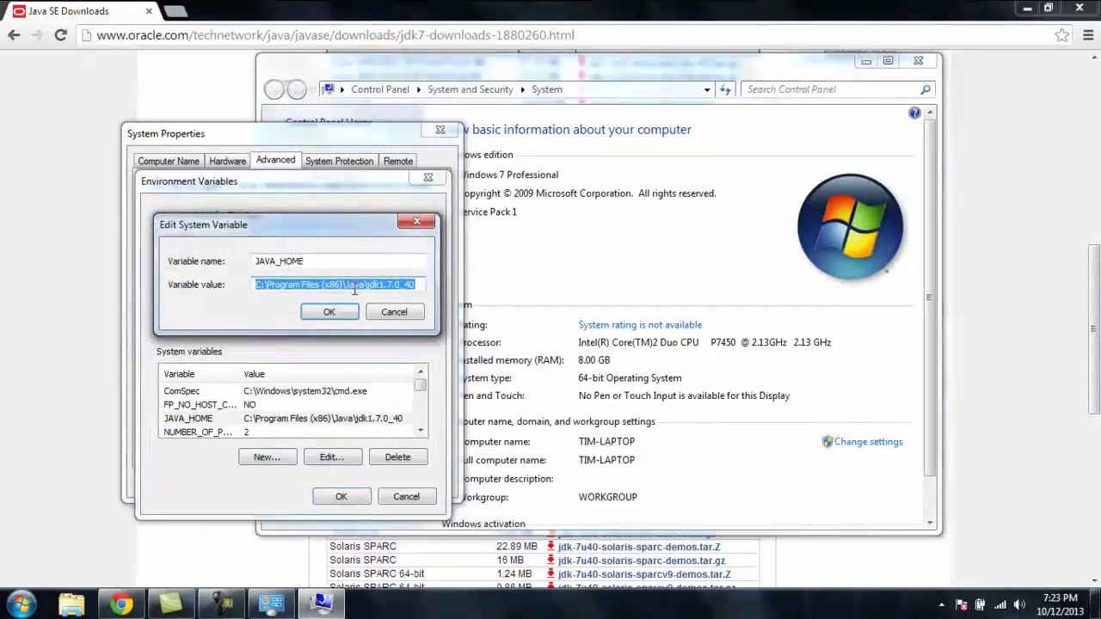
key("ctrl+v")
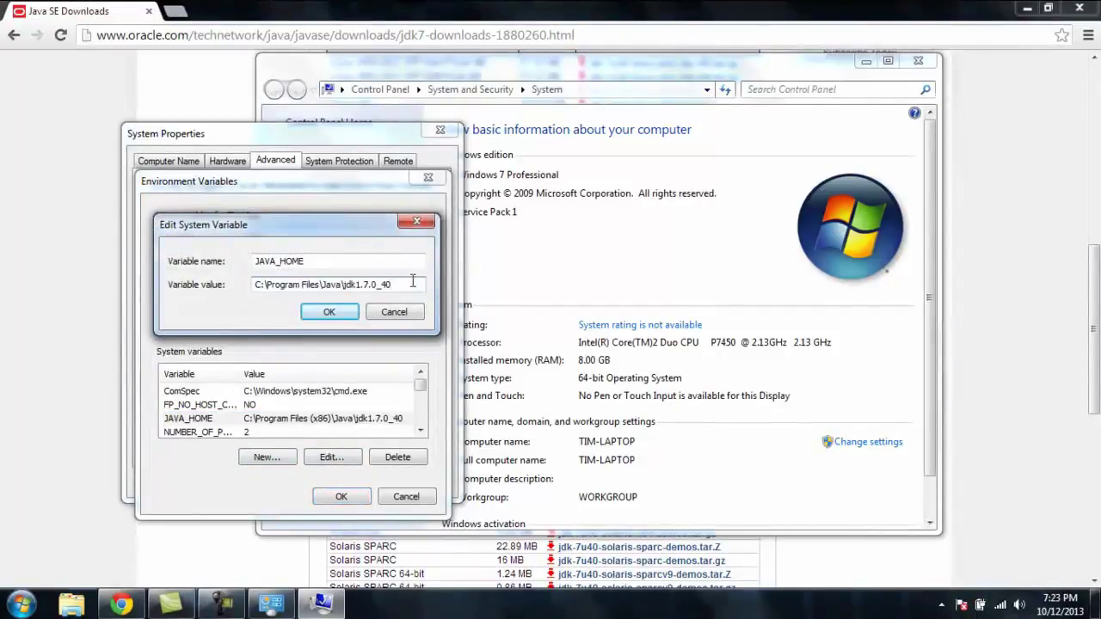
left_click(329, 311)
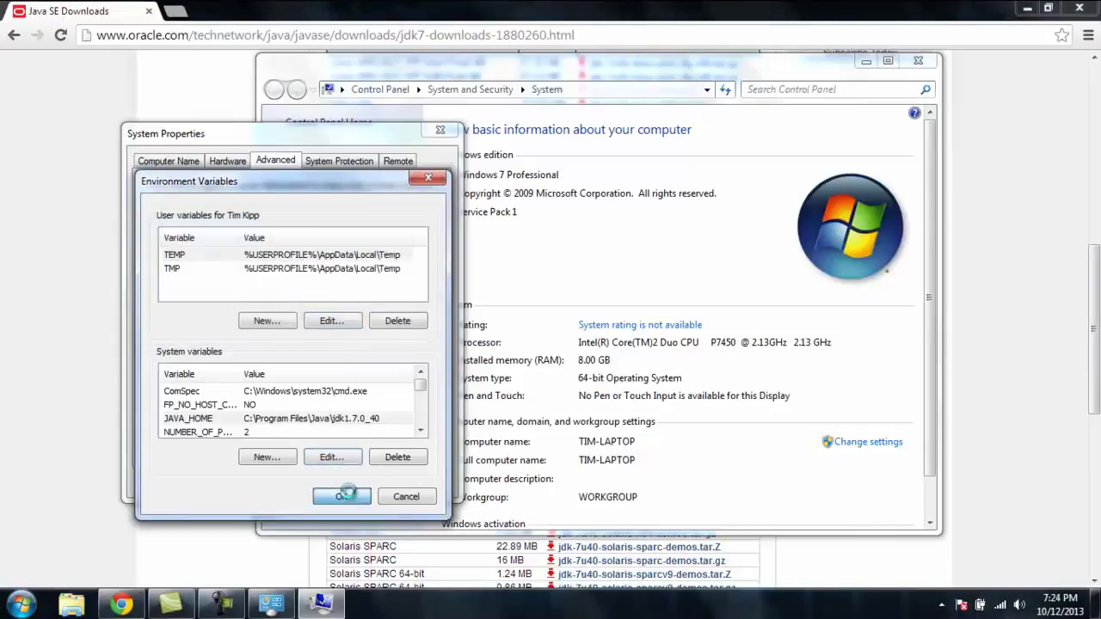
left_click(318, 499)
left_click(304, 483)
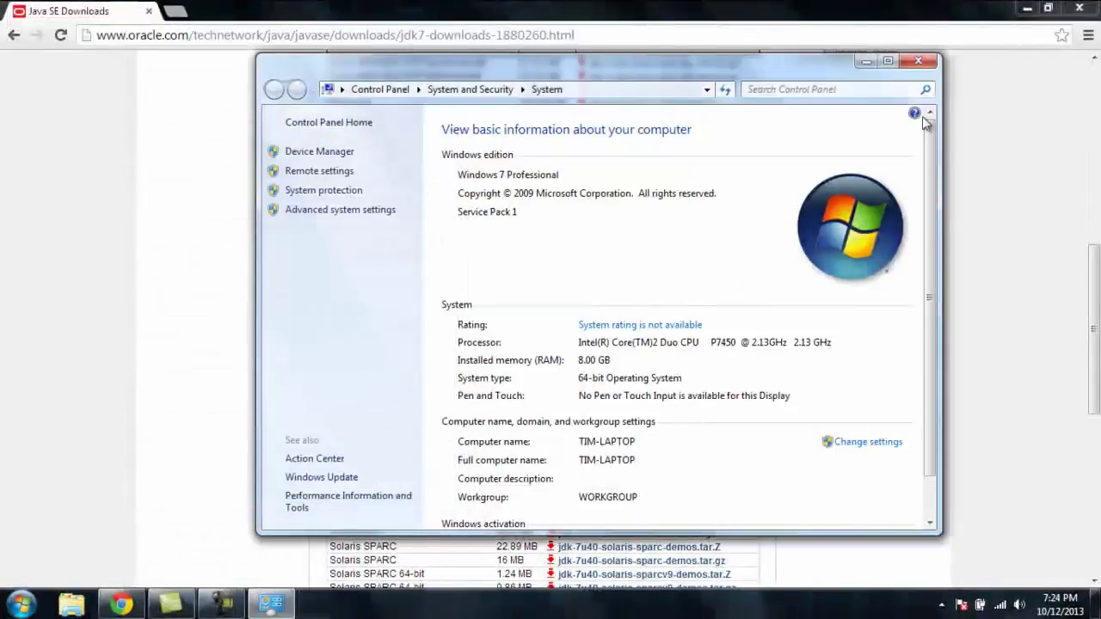
left_click(919, 62)
left_click(1080, 9)
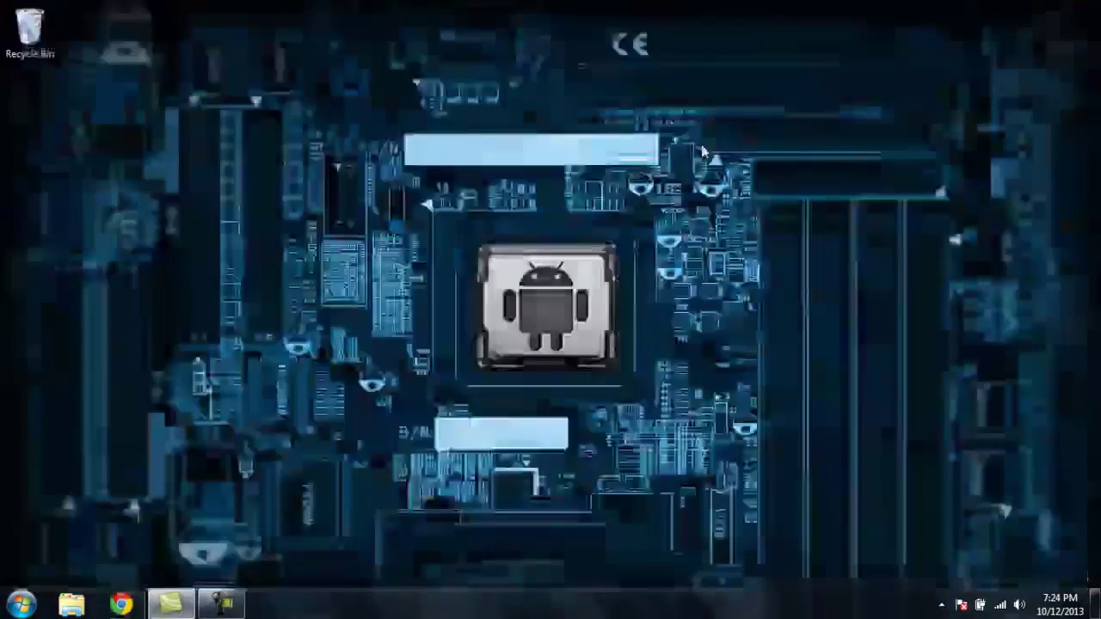
Step: Try to launch Android Studio from the installed programs and dismiss the launch error dialogs
left_click(19, 604)
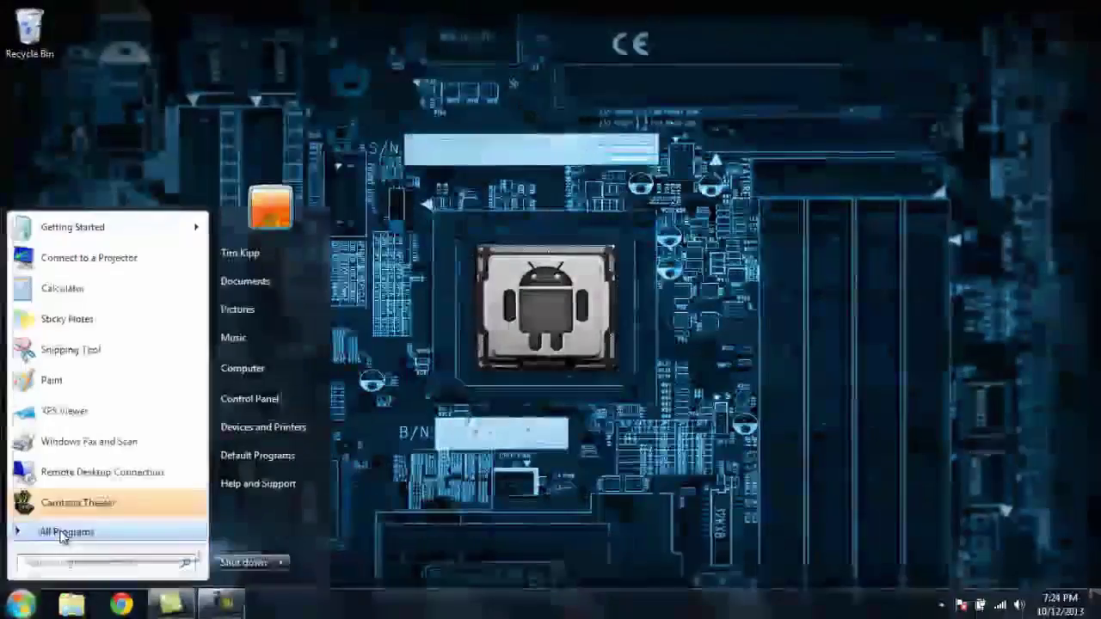
left_click(62, 533)
left_click(59, 373)
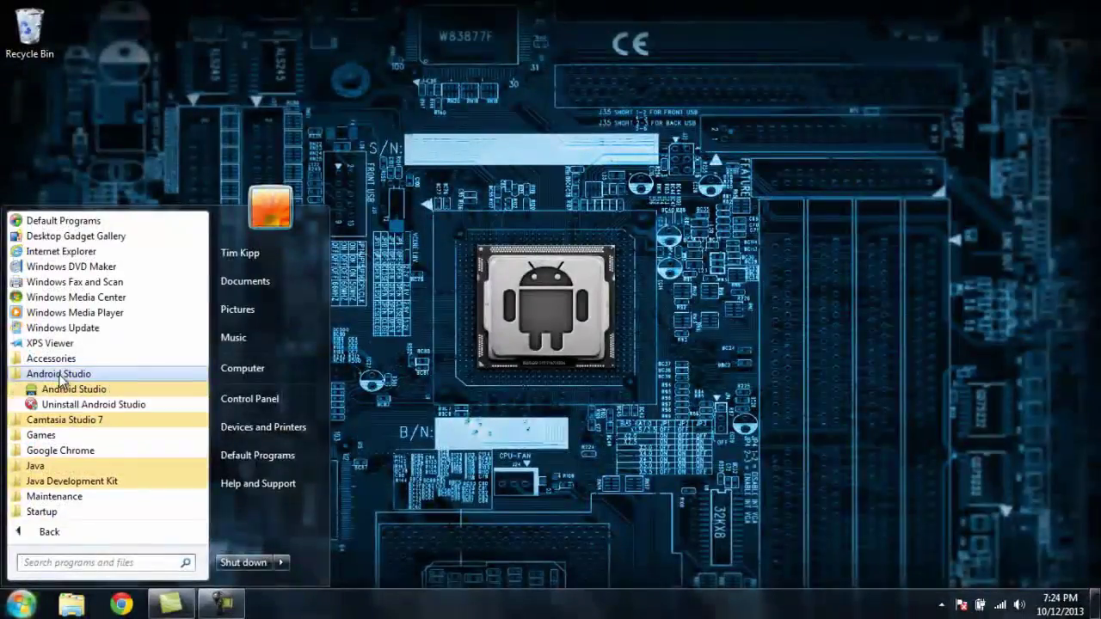
left_click(65, 388)
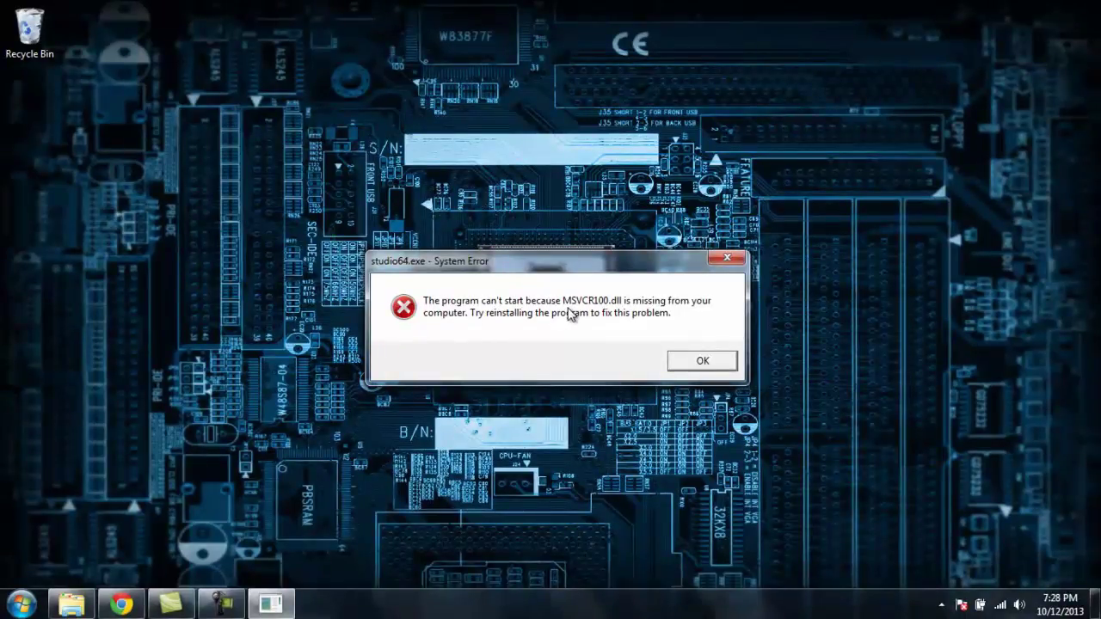
left_click(702, 365)
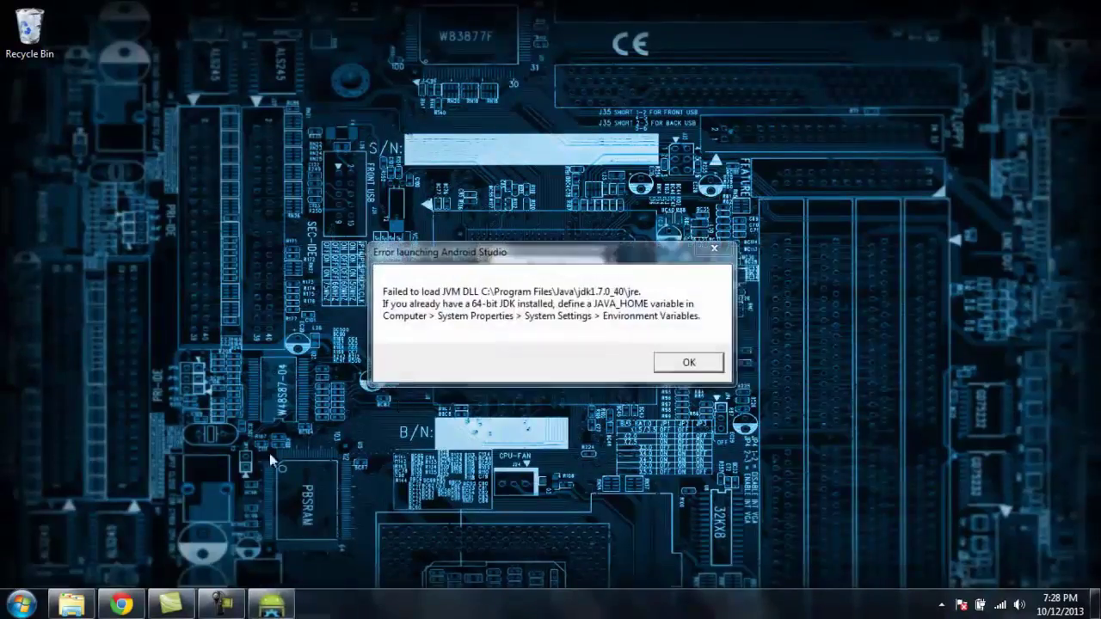
left_click(666, 367)
Step: Switch to Chrome, download Microsoft Visual C++ 2010 Redistributable Package (x64), and install it from vcredist_x64.exe with the license terms accepted
left_click(121, 604)
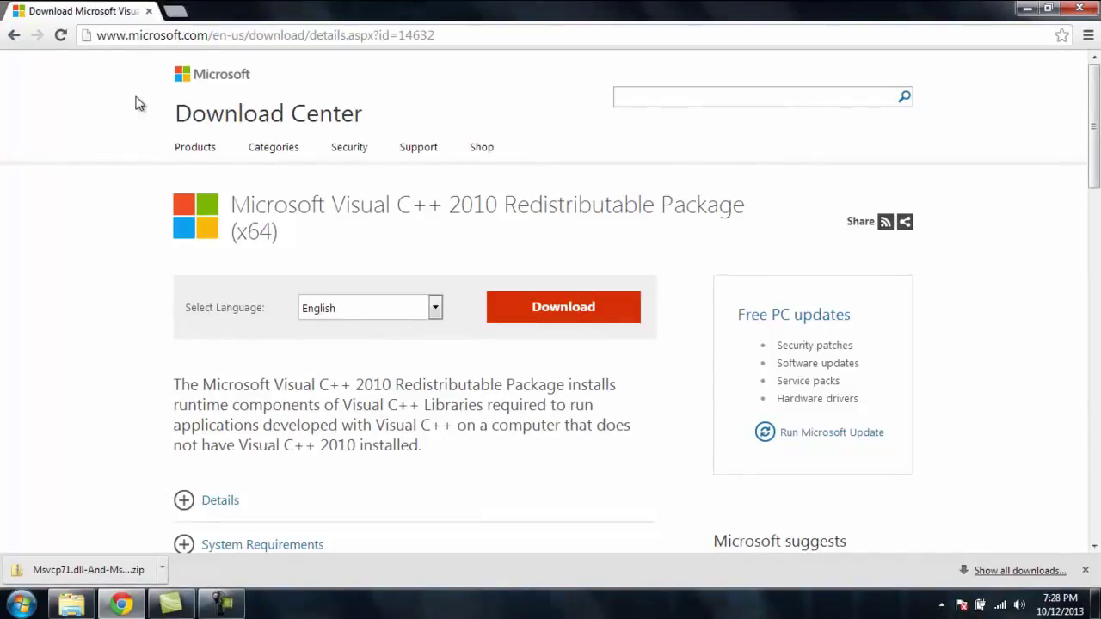
left_click(543, 317)
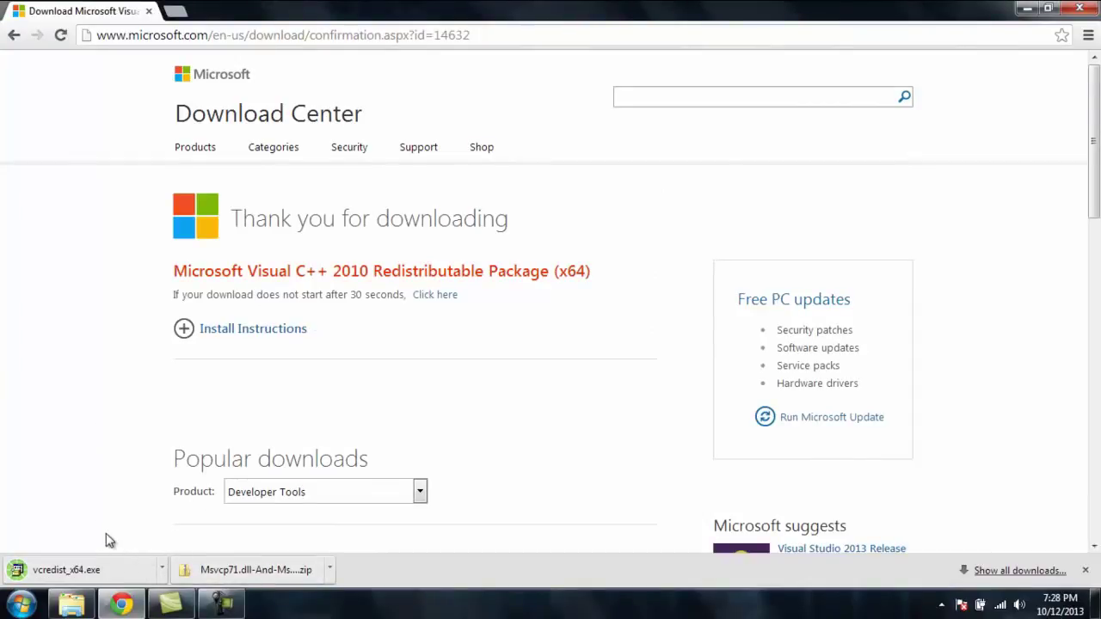
left_click(79, 570)
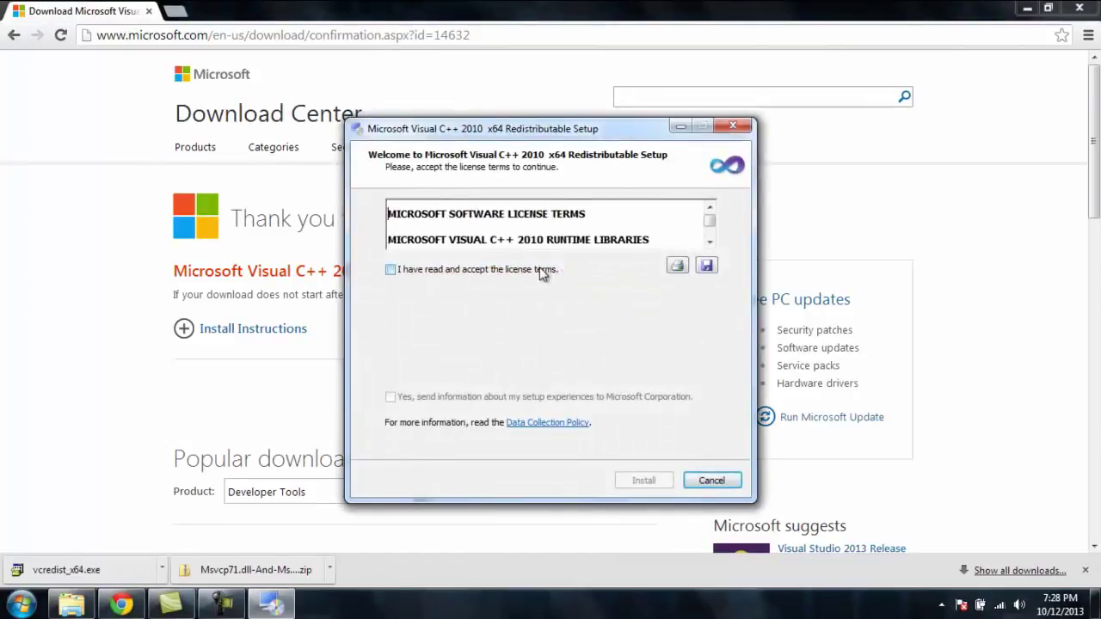
left_click(542, 273)
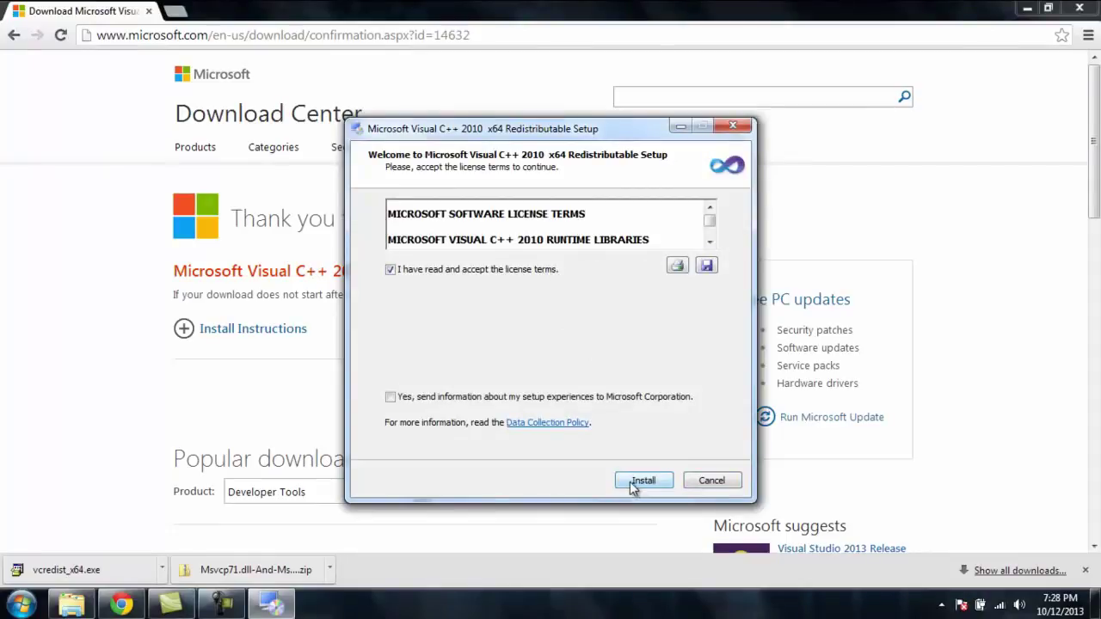
left_click(634, 484)
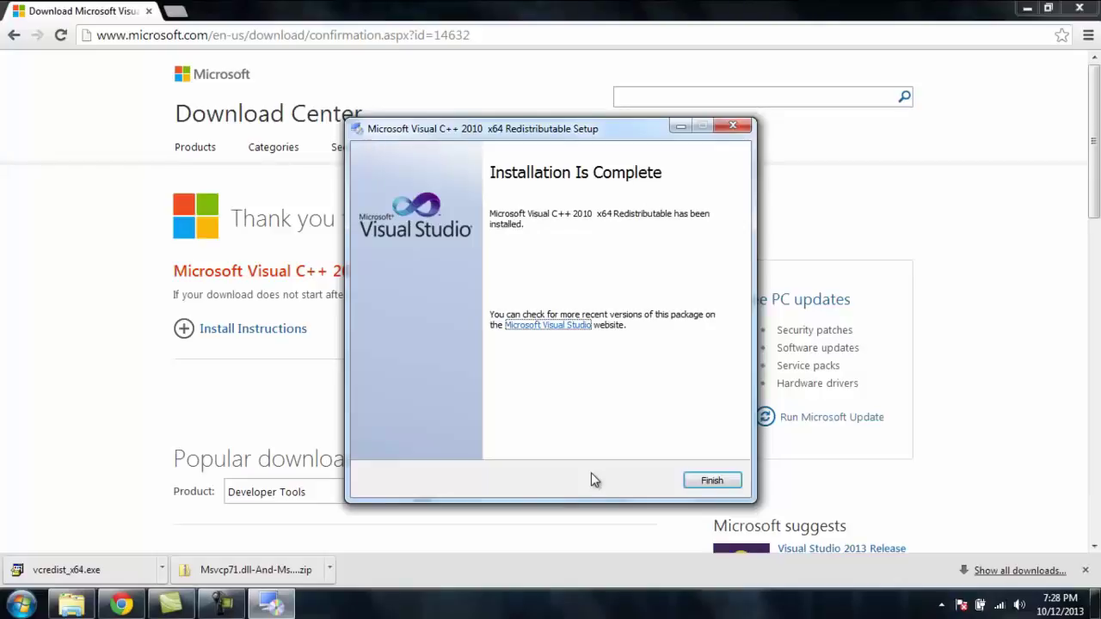
left_click(703, 481)
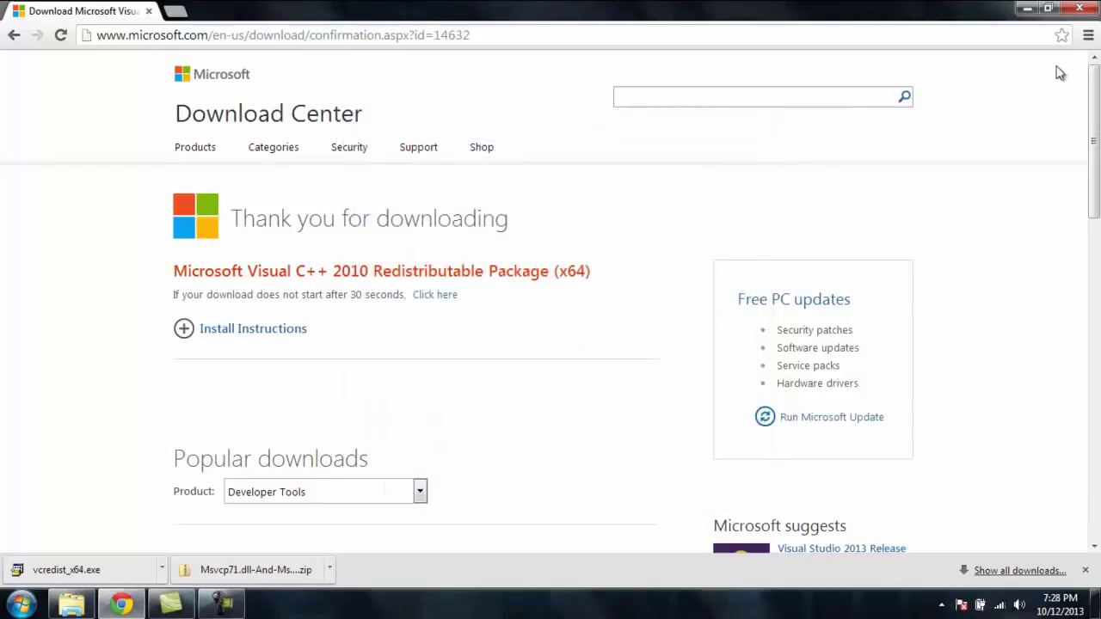
left_click(1081, 9)
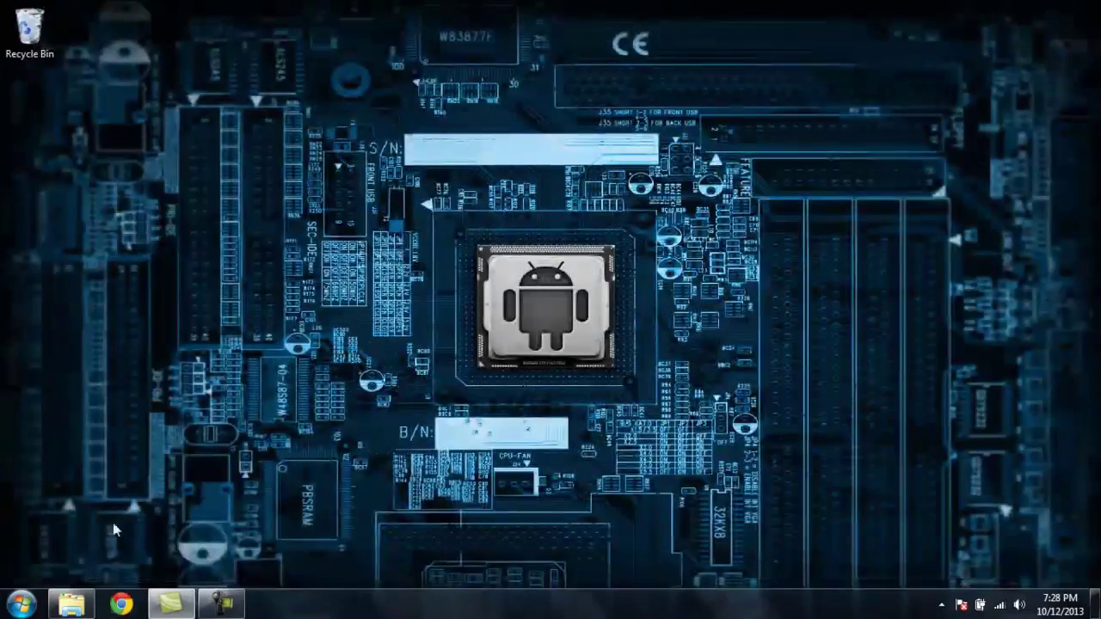
Step: Launch Android Studio and complete its installation without importing settings from a previous version
left_click(35, 603)
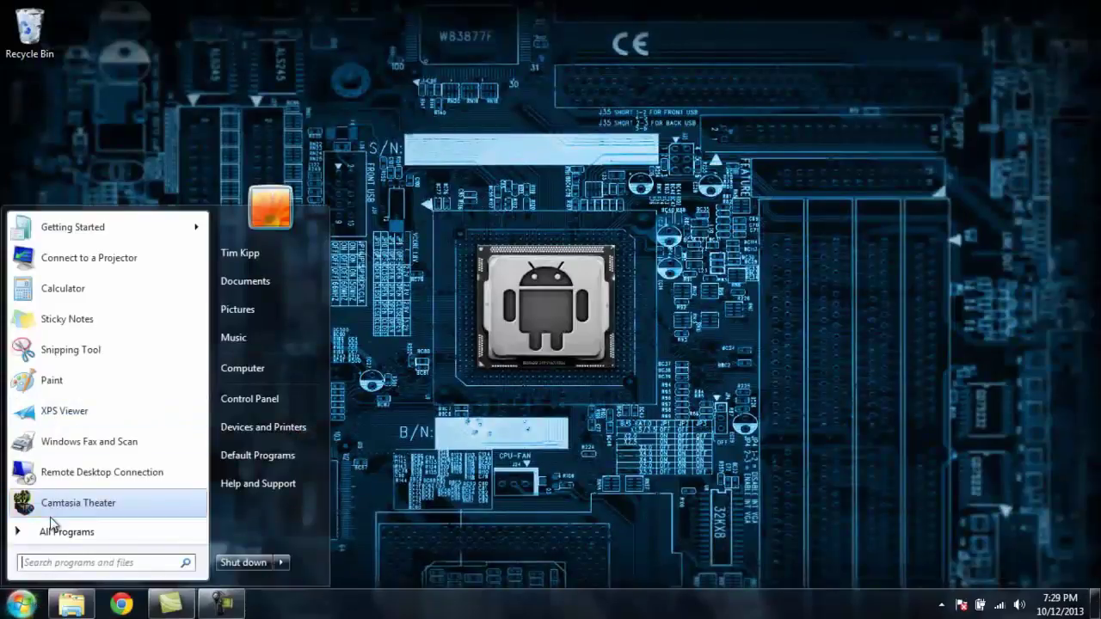
left_click(52, 531)
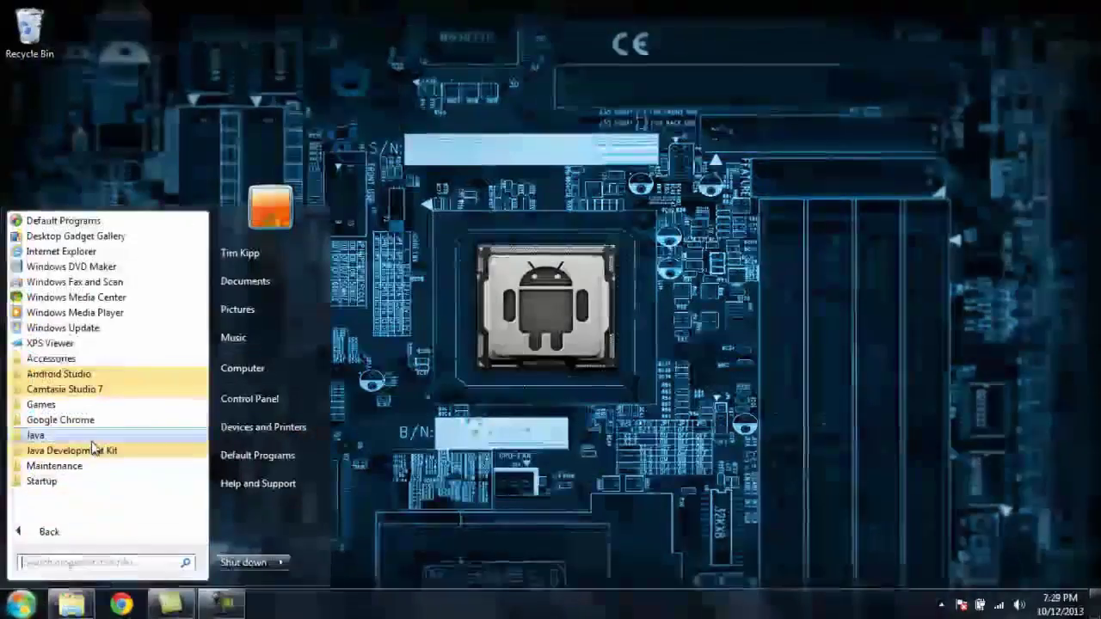
left_click(64, 375)
left_click(68, 391)
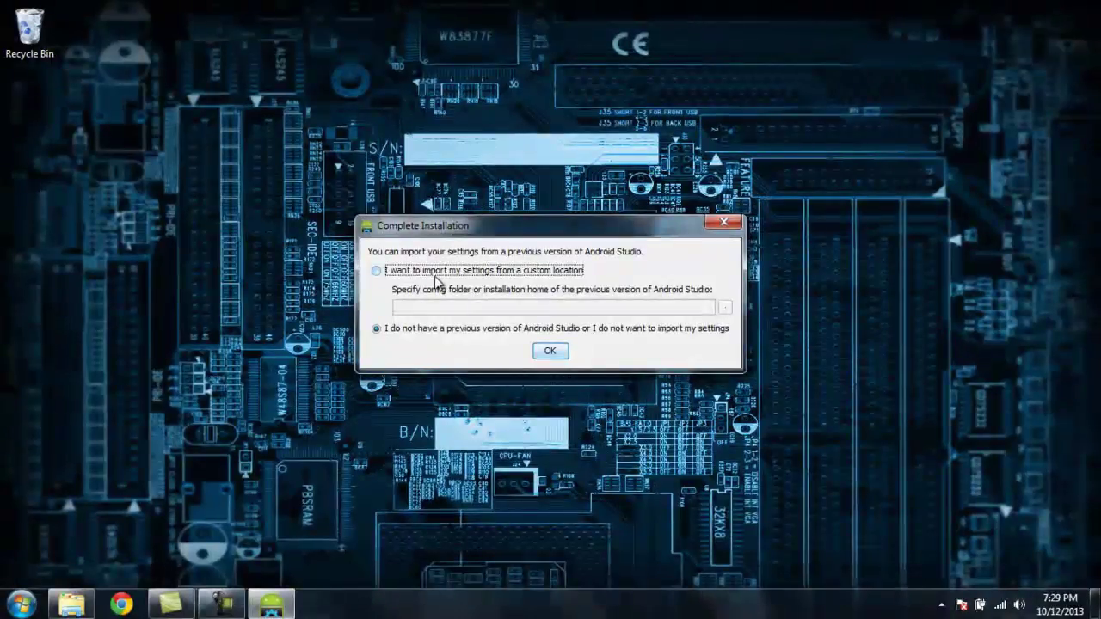
left_click(551, 351)
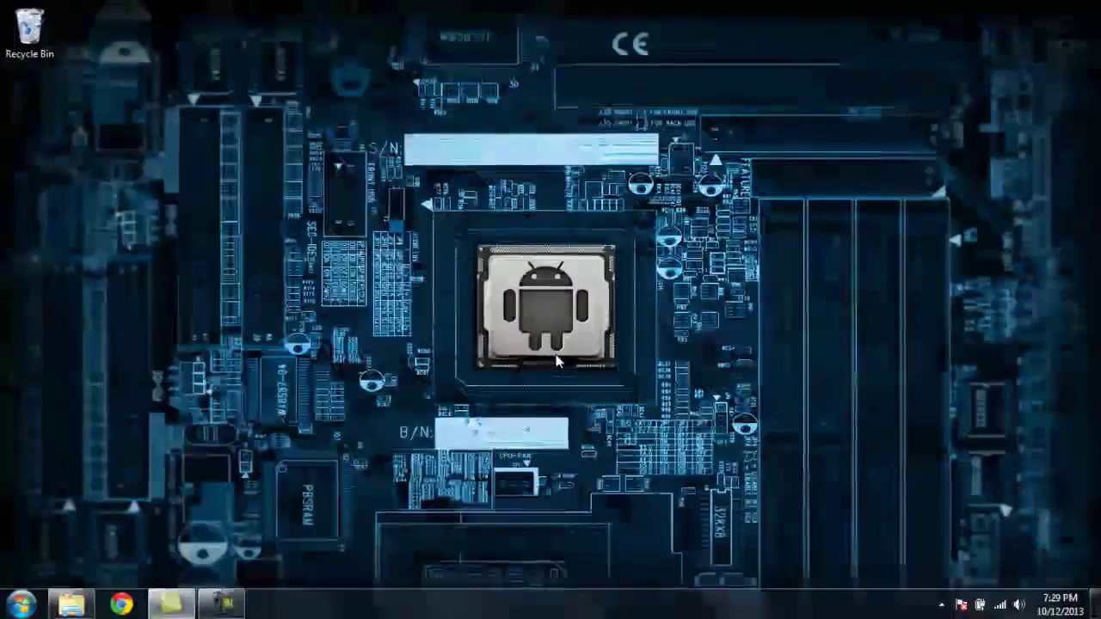